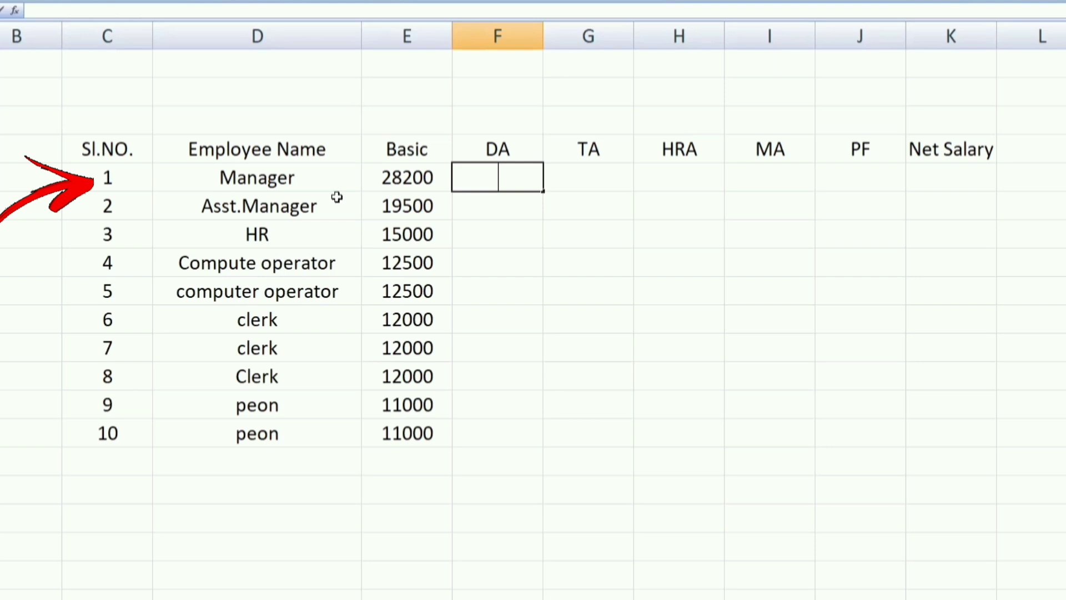
Step: Calculate the Manager's DA in F5 with =E5*22/100 and fill the formula down for all ten employees
type("=")
left_click(405, 177)
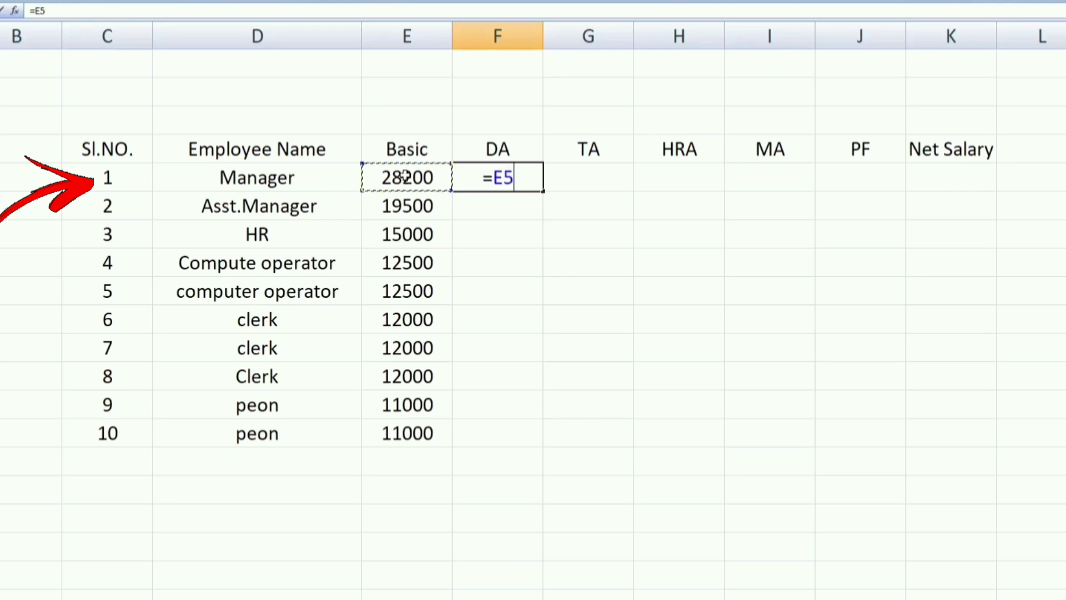
type("*")
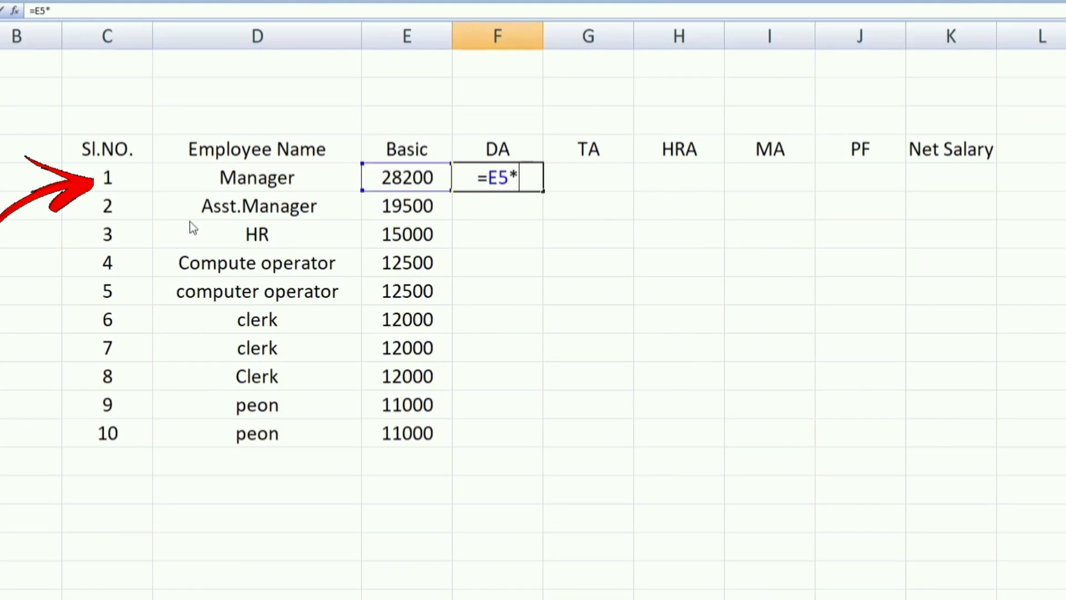
type("22")
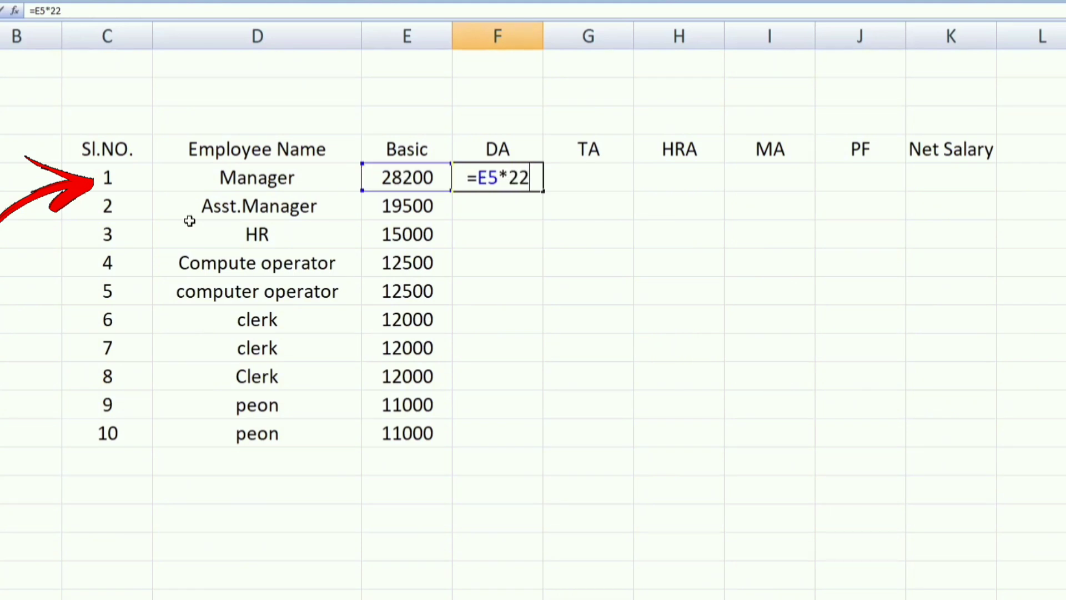
type("/")
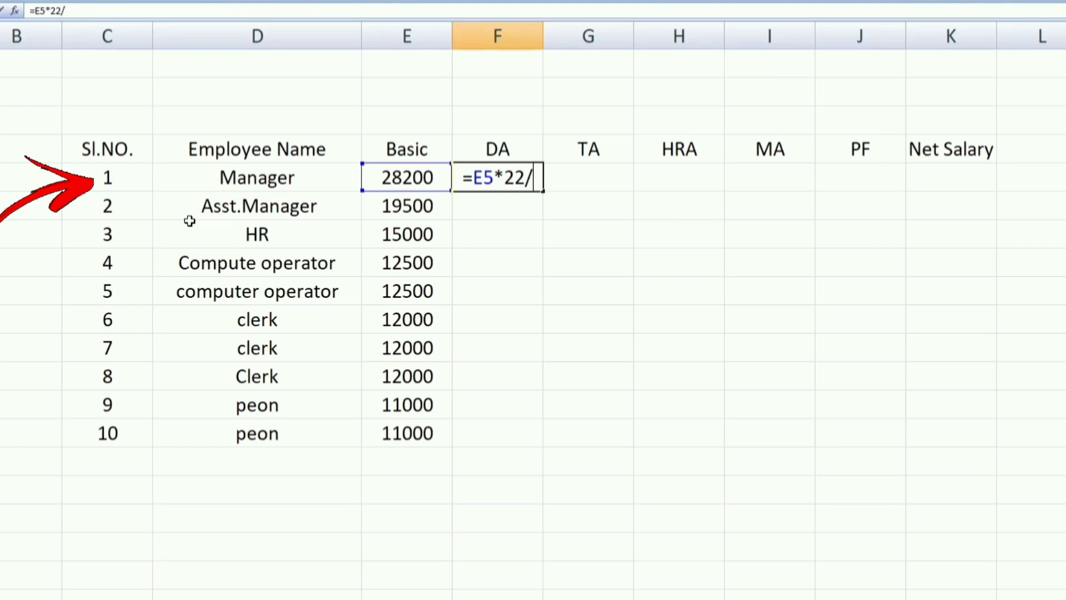
type("100")
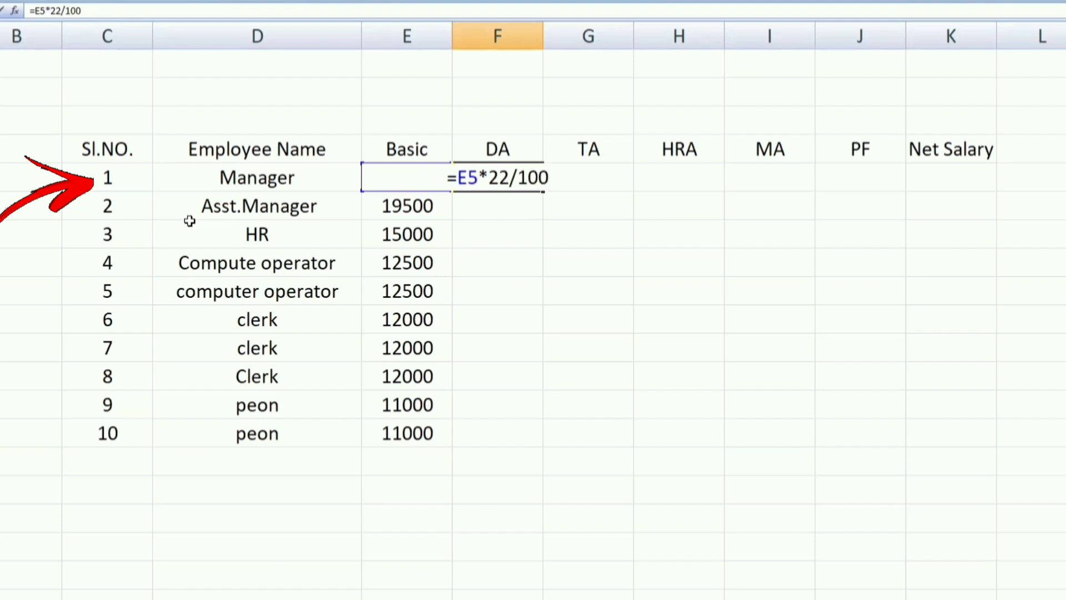
key("Return")
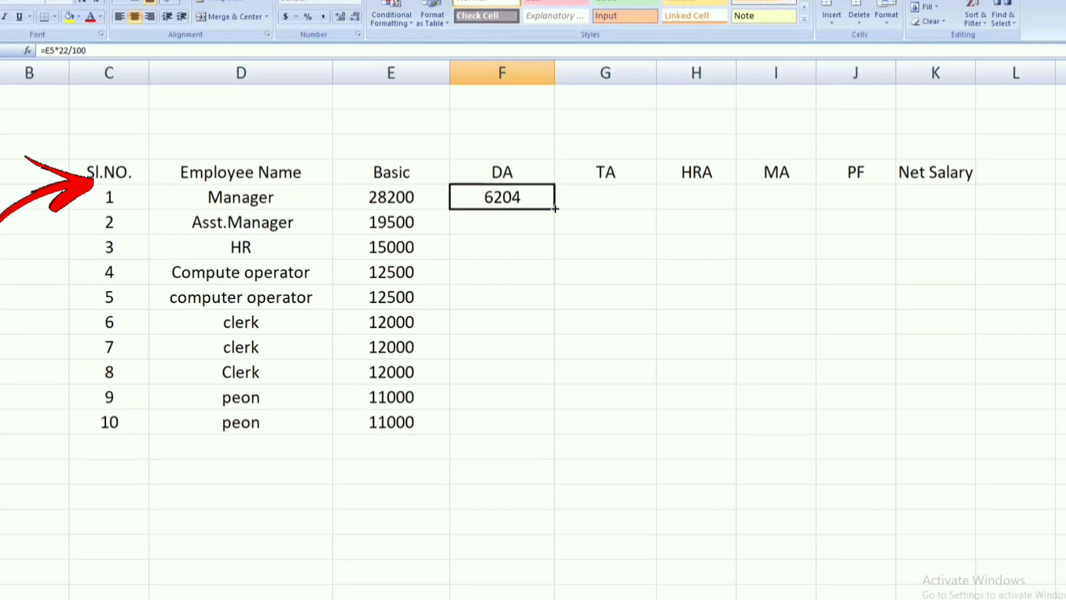
left_click_drag(556, 220, 564, 434)
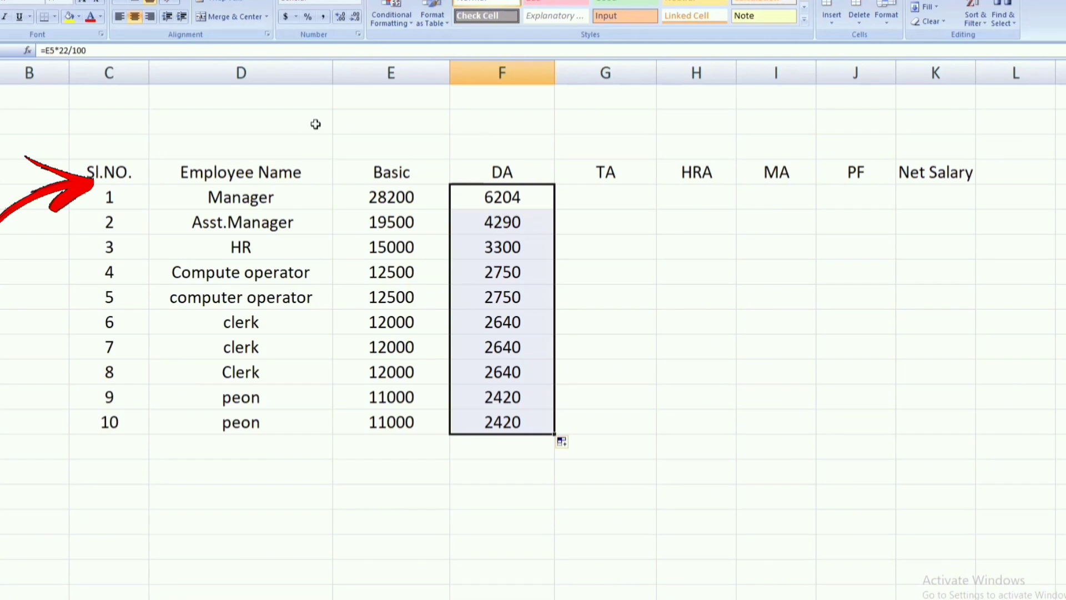
Step: Calculate TA as 18% of Basic with =E5*18/100 in G5 and fill it down through the tenth employee
double_click(608, 199)
type("=")
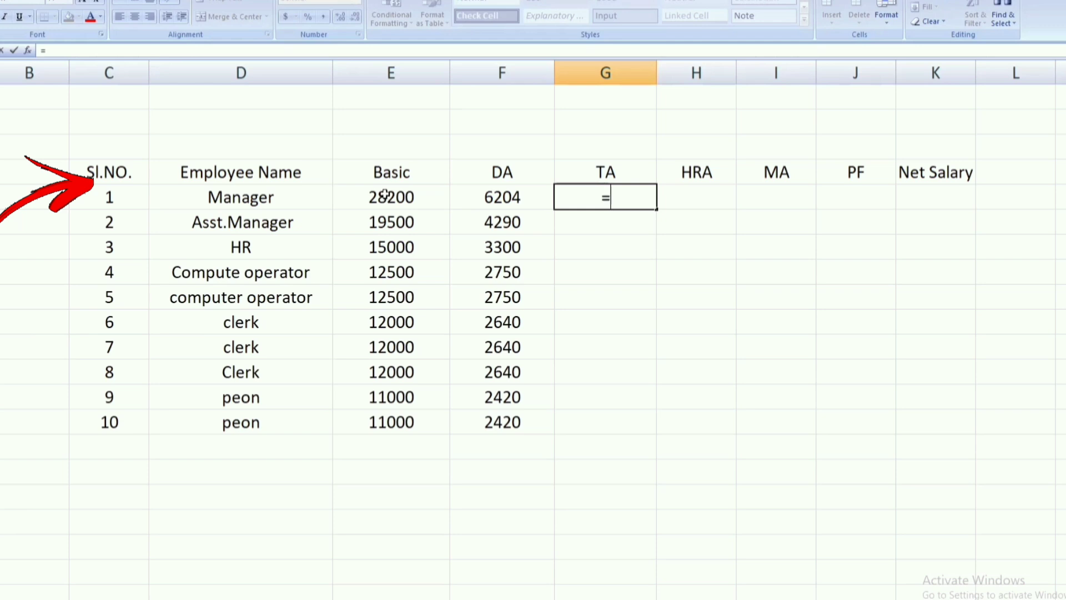
left_click(386, 196)
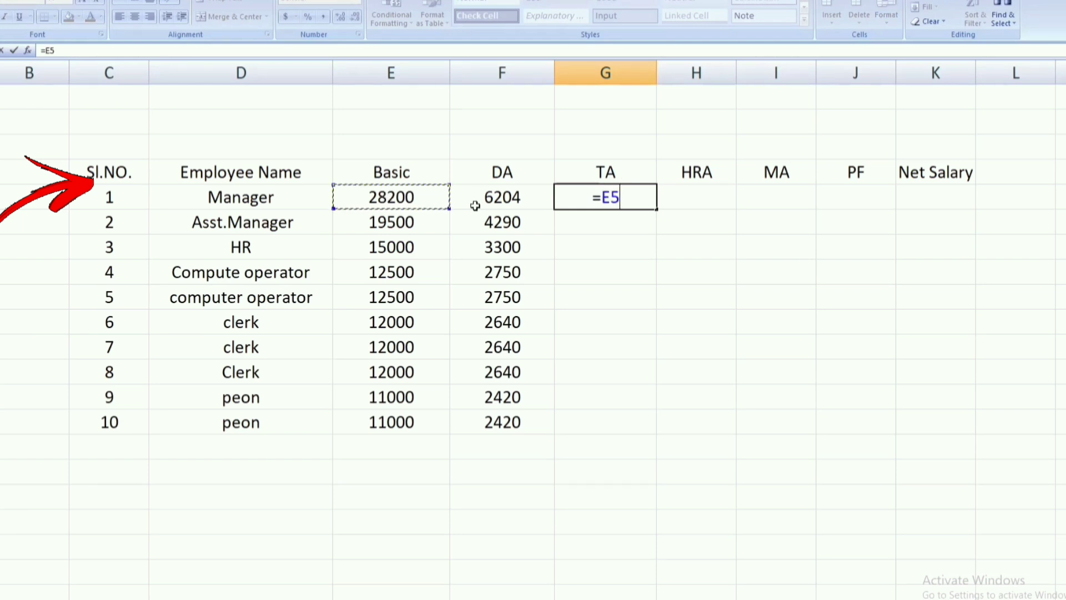
type("*")
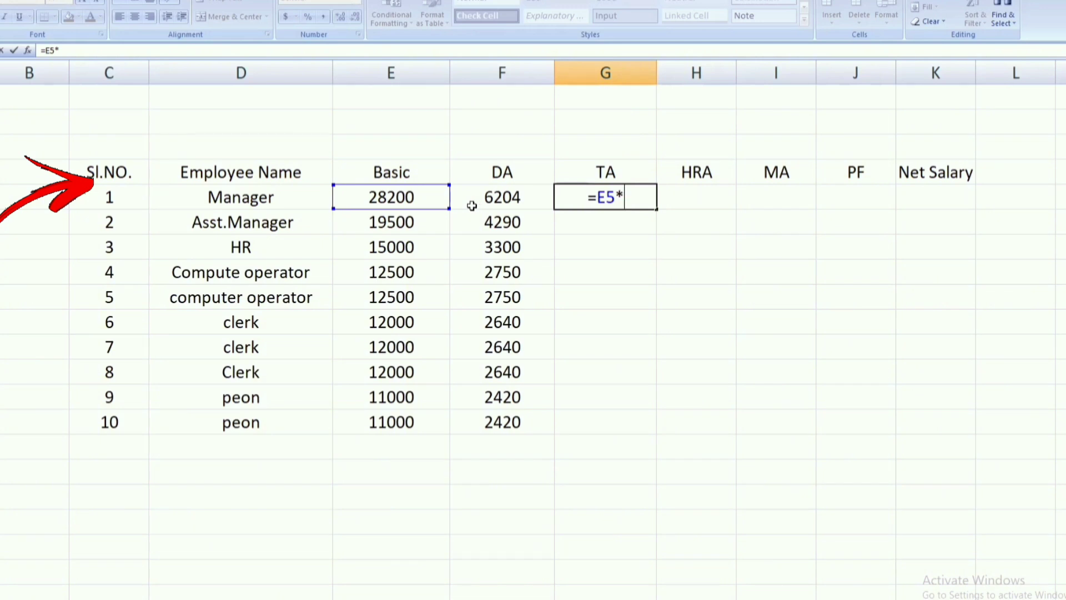
type("18")
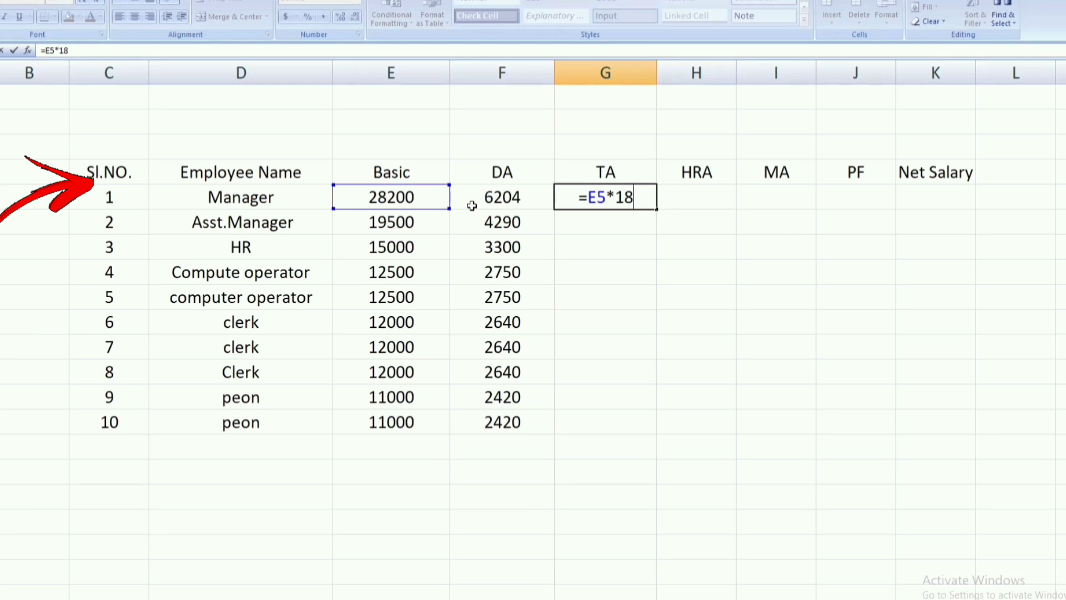
type("/")
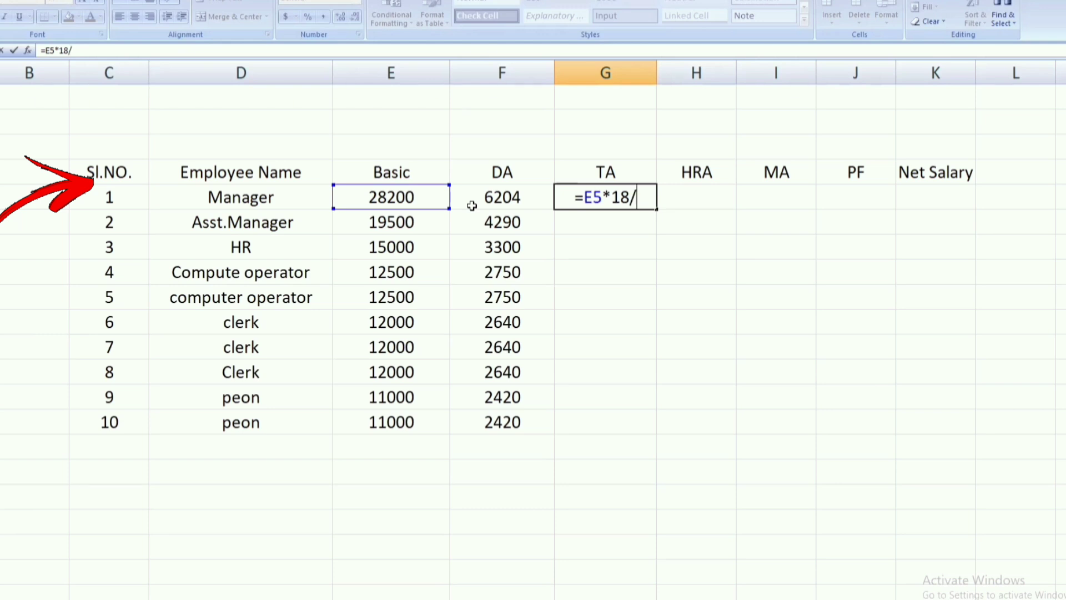
type("100")
key("Return")
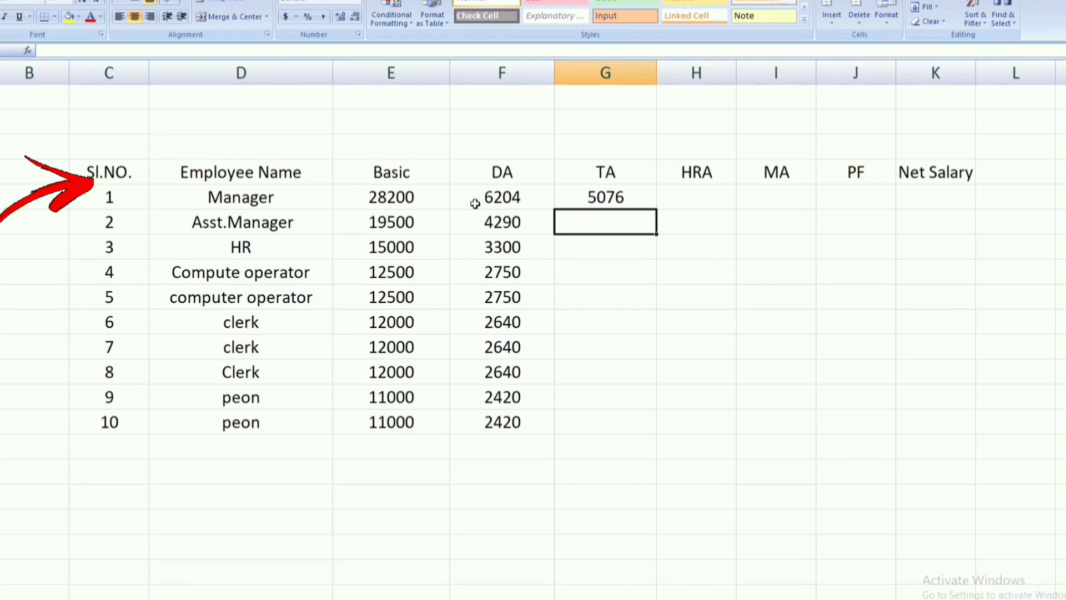
left_click(607, 197)
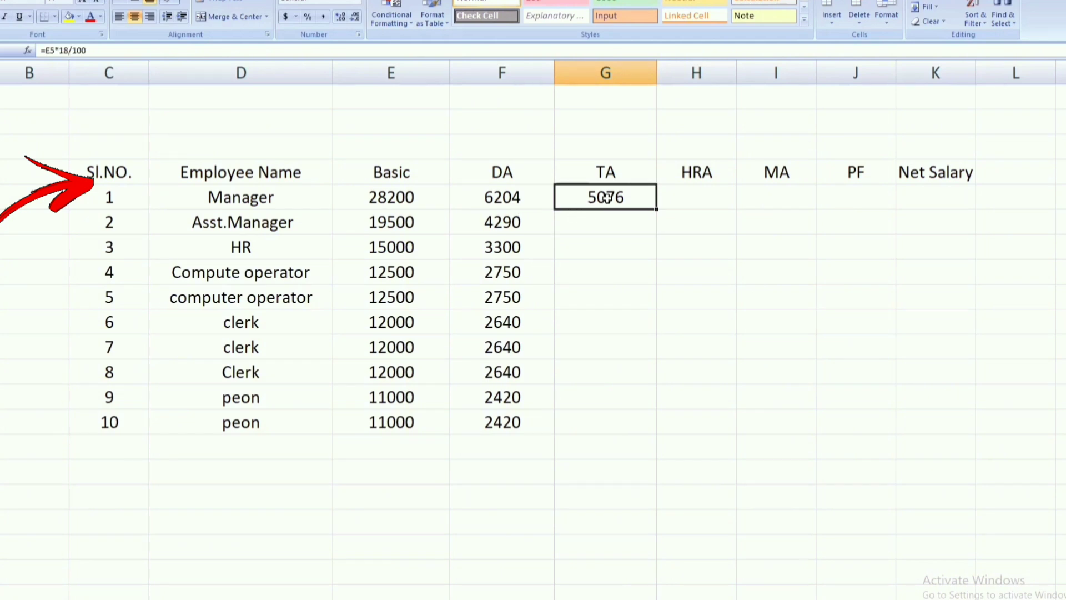
double_click(656, 209)
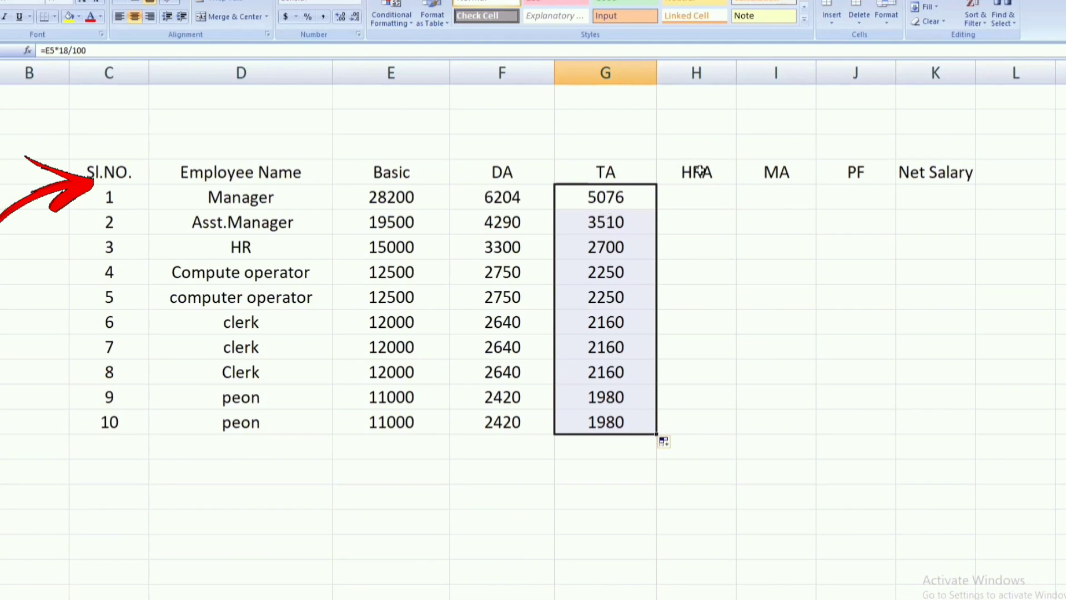
Step: Enter =E5*15/100 in H5 for the Manager's HRA and copy the formula down to the last employee row
left_click(696, 201)
double_click(696, 203)
type("=")
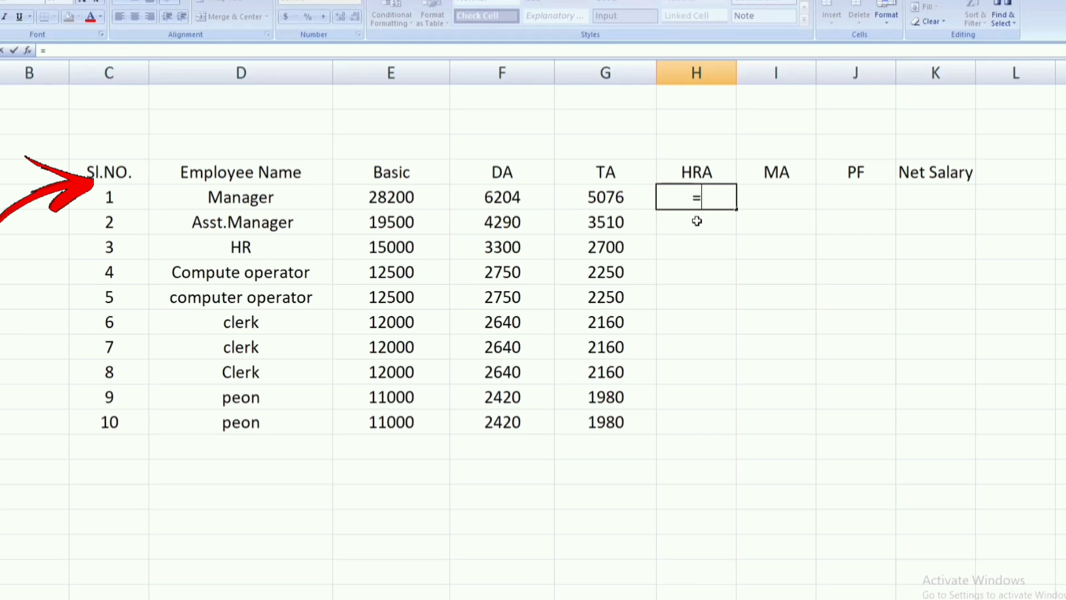
left_click(396, 198)
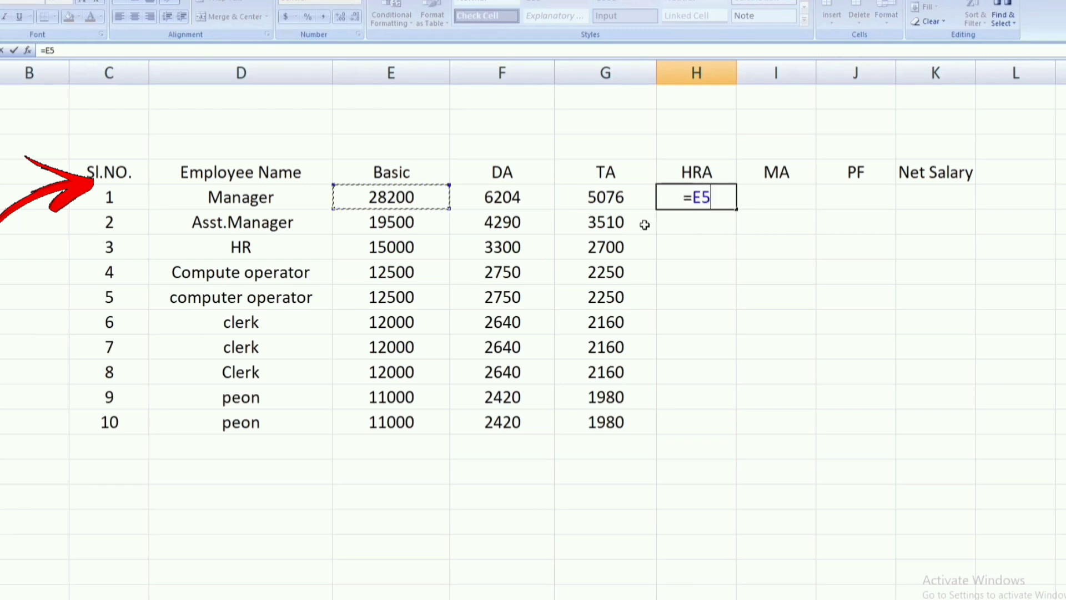
type("*1")
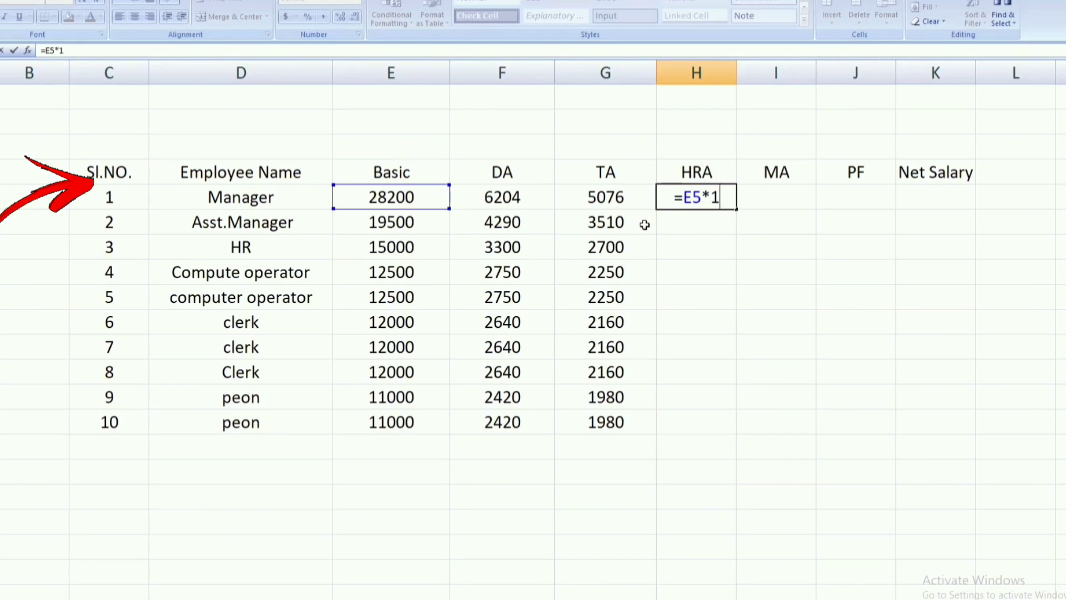
type("5")
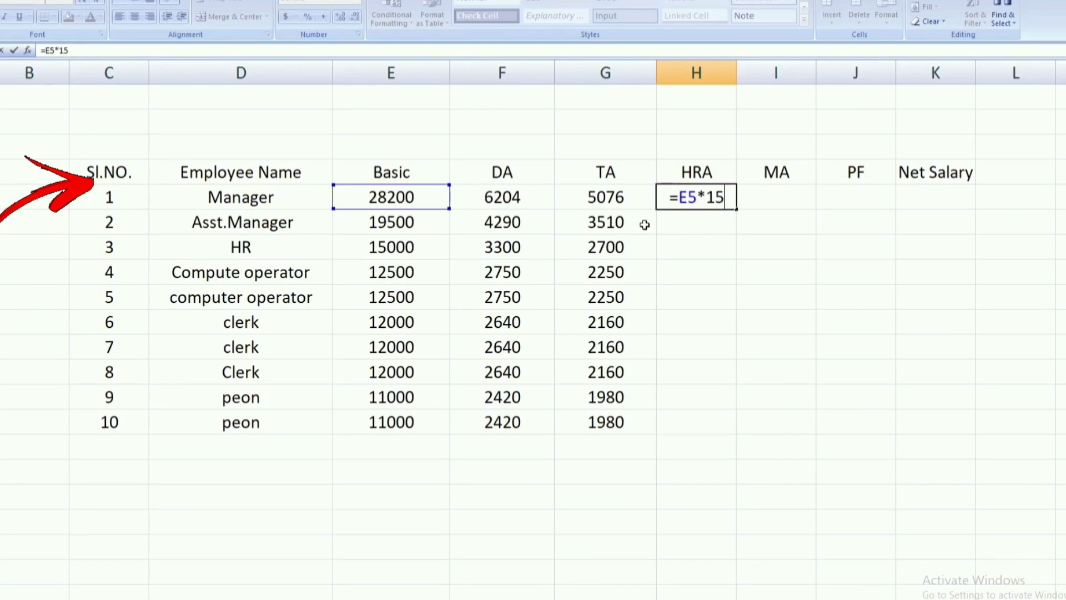
type("/")
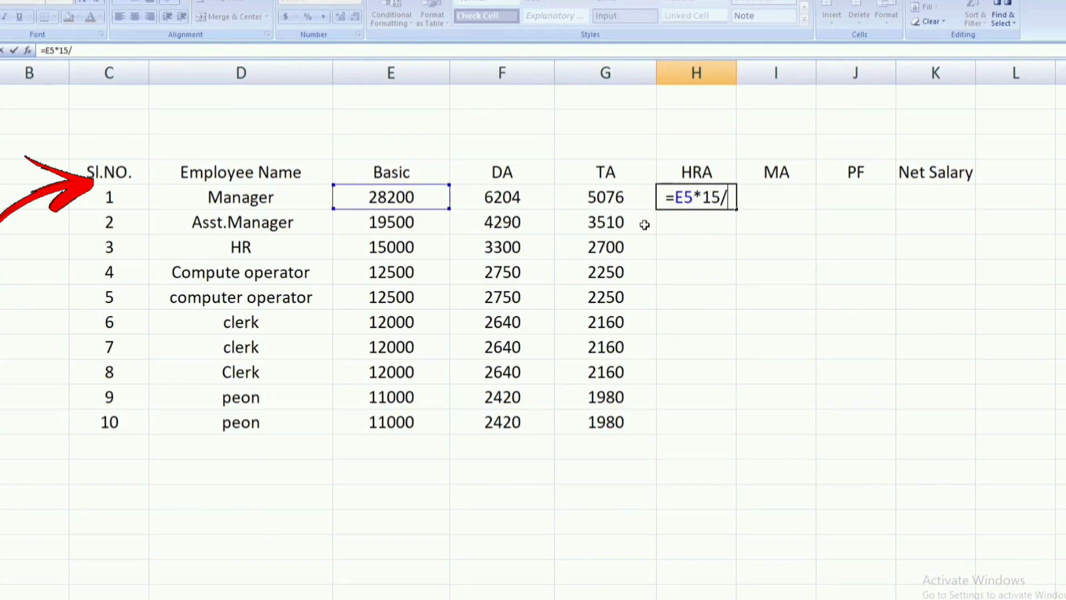
type("10")
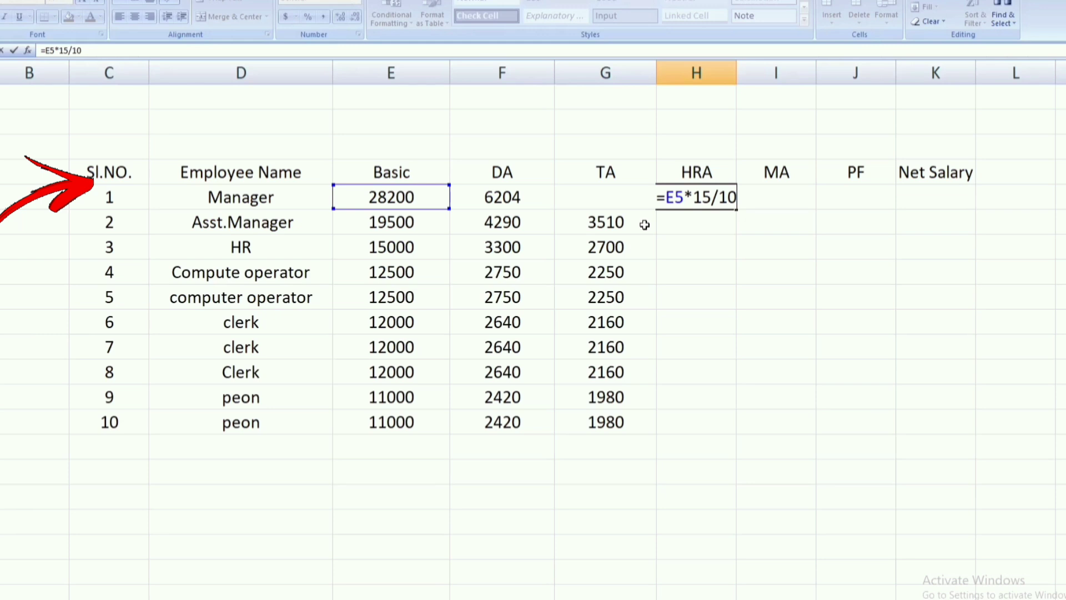
type("0")
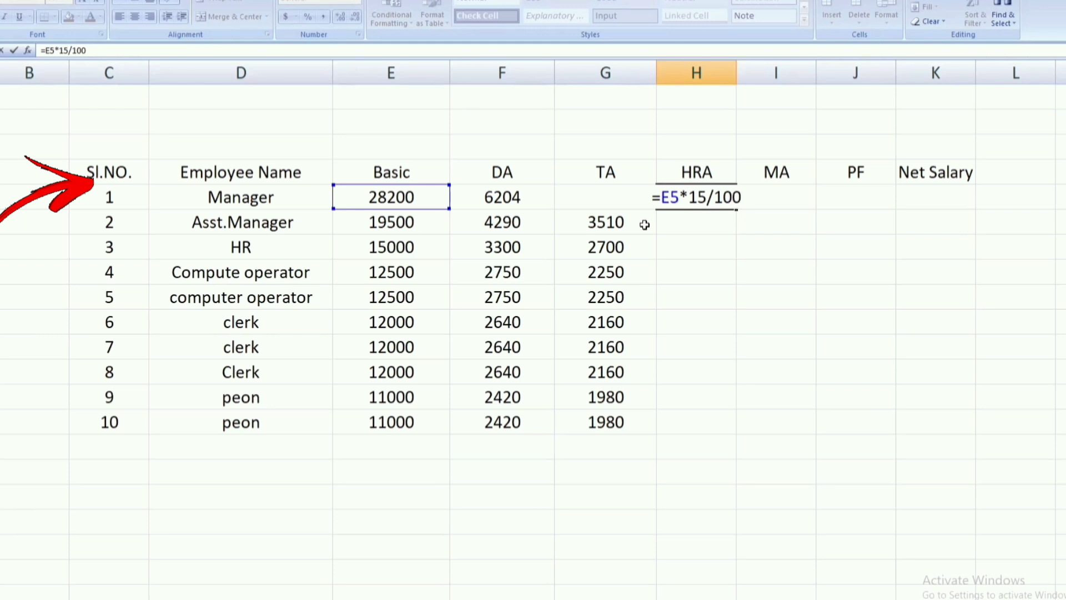
key("Return")
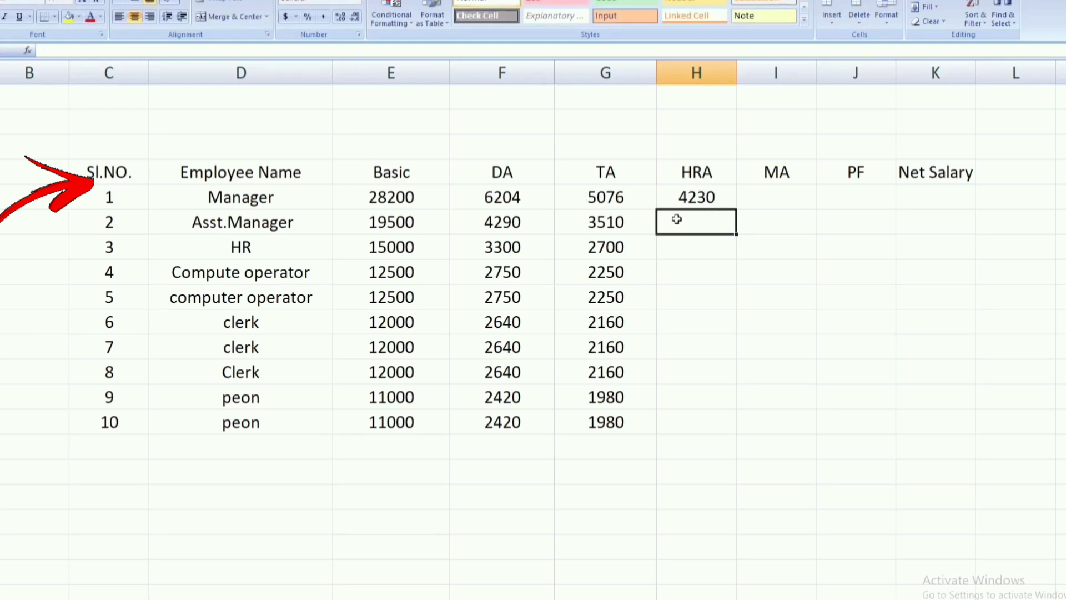
left_click(697, 201)
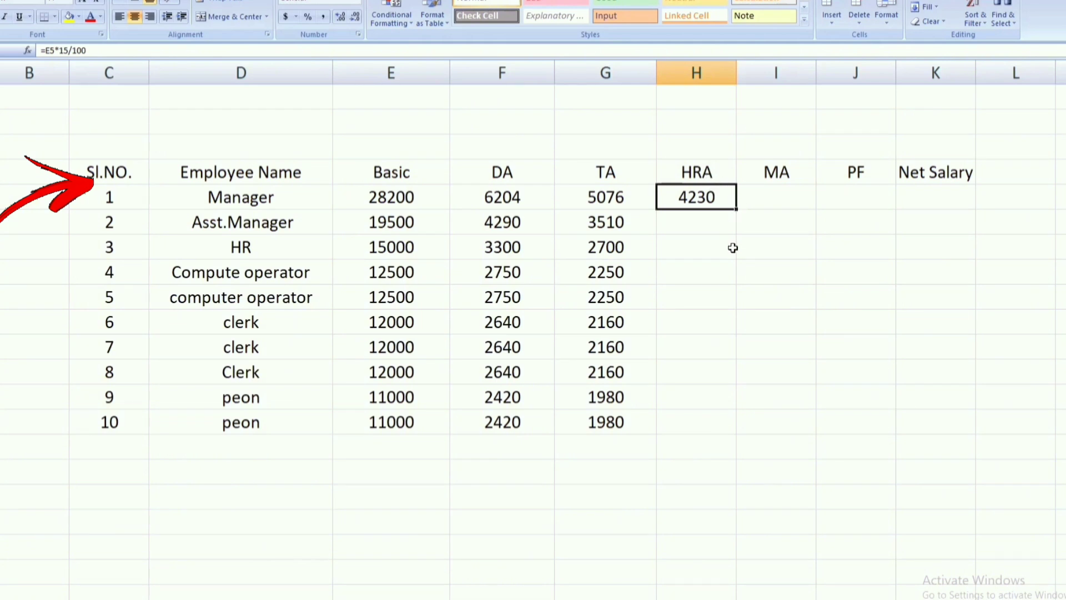
double_click(737, 210)
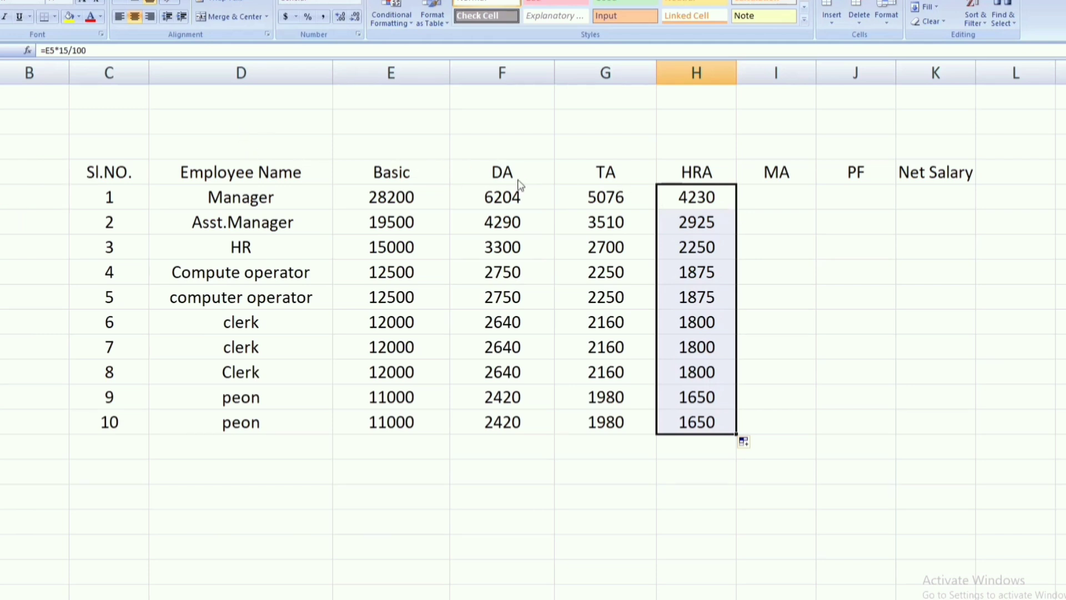
Step: Calculate MA as 11% of Basic with =E5*11/100 in I5 and fill it down for all ten employees
scroll(517, 179, "down", 1)
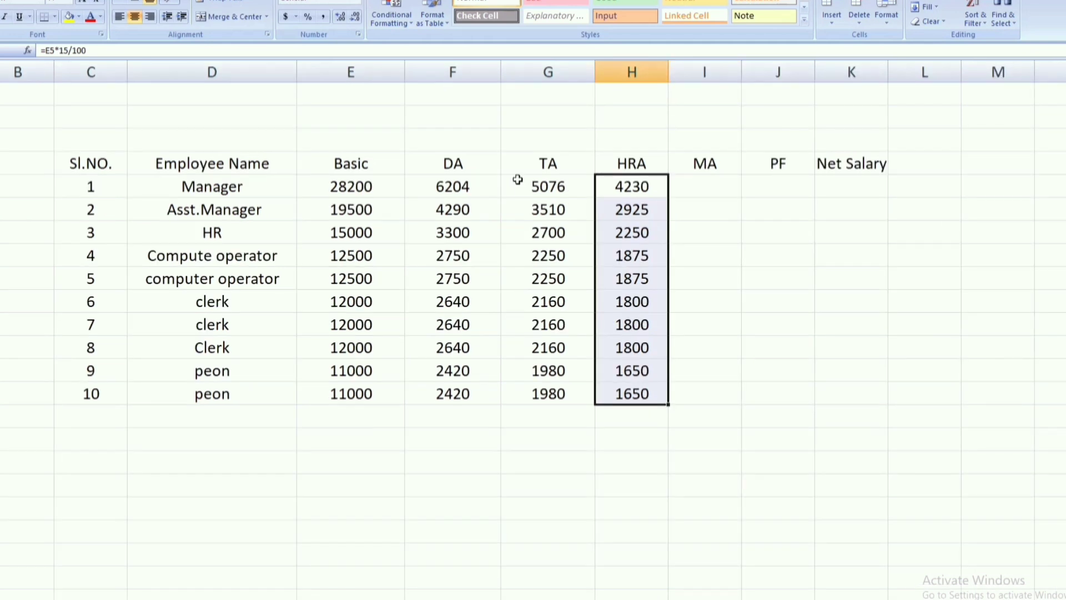
left_click(701, 168)
left_click(704, 188)
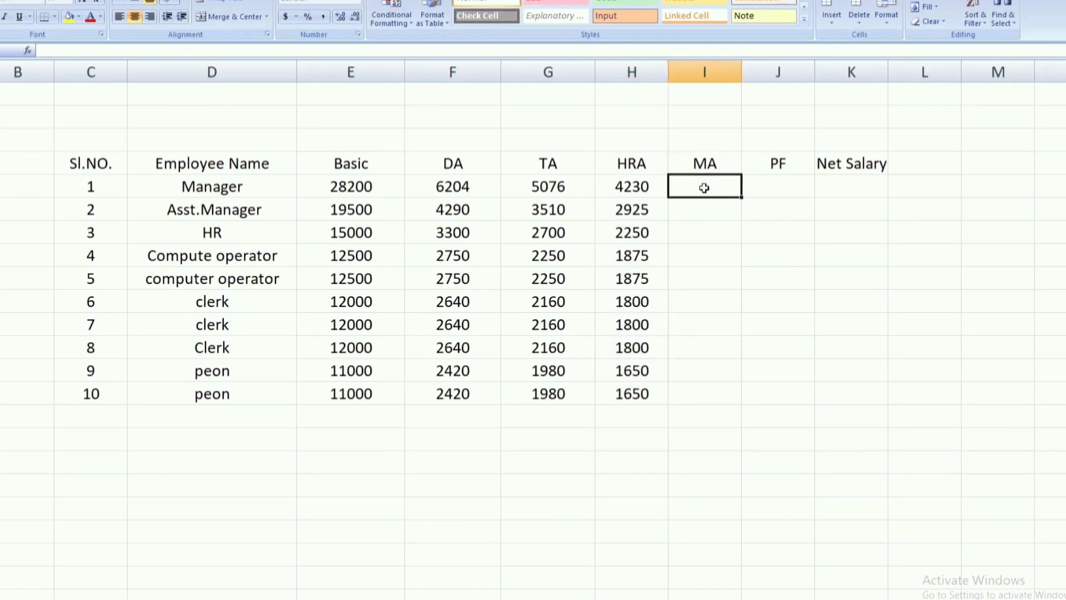
type("=")
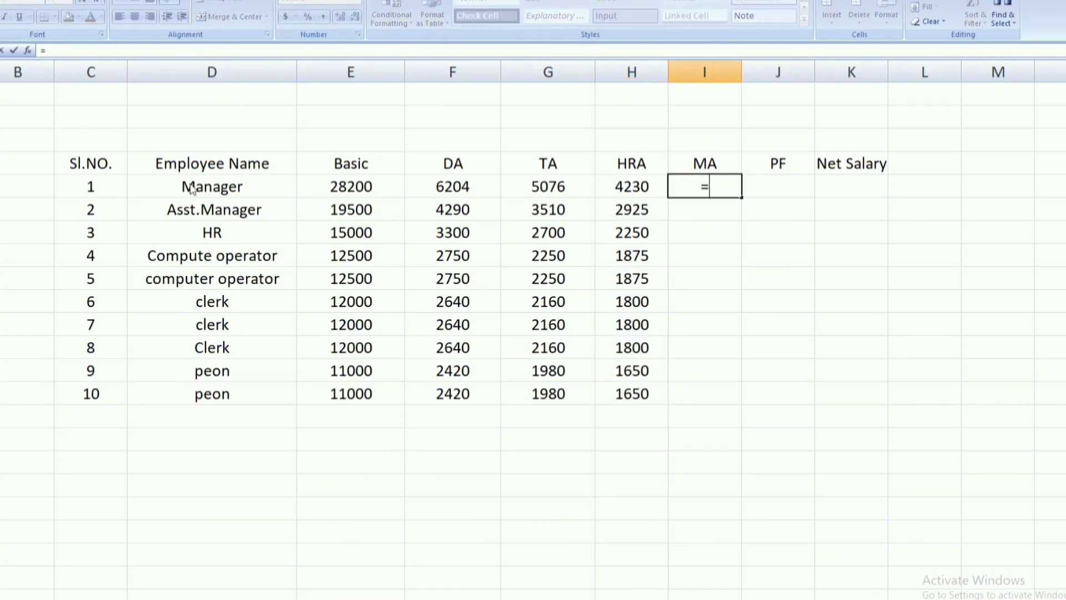
left_click(336, 187)
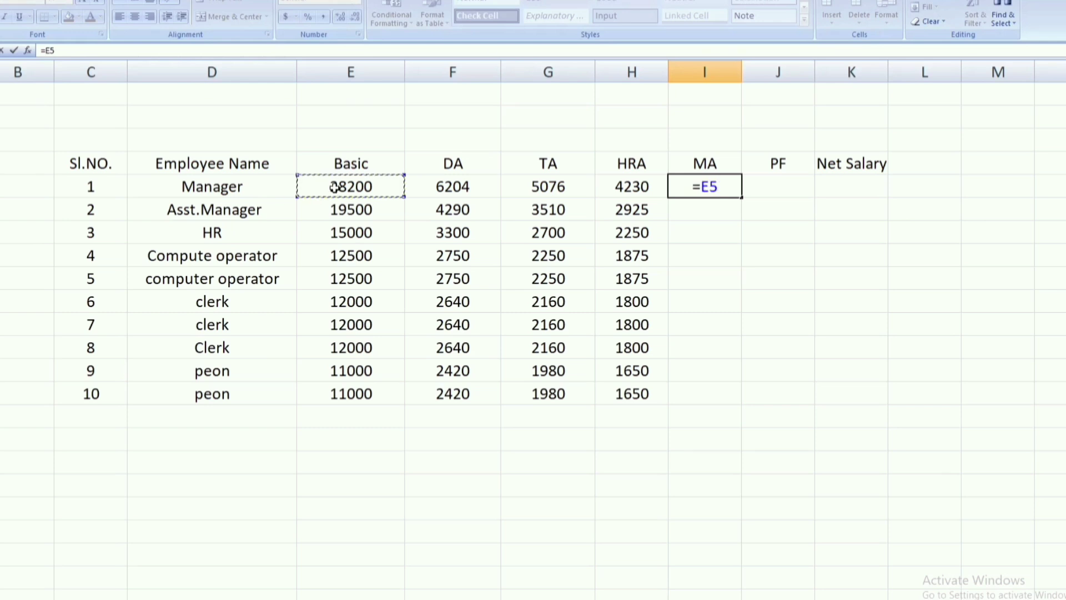
type("*")
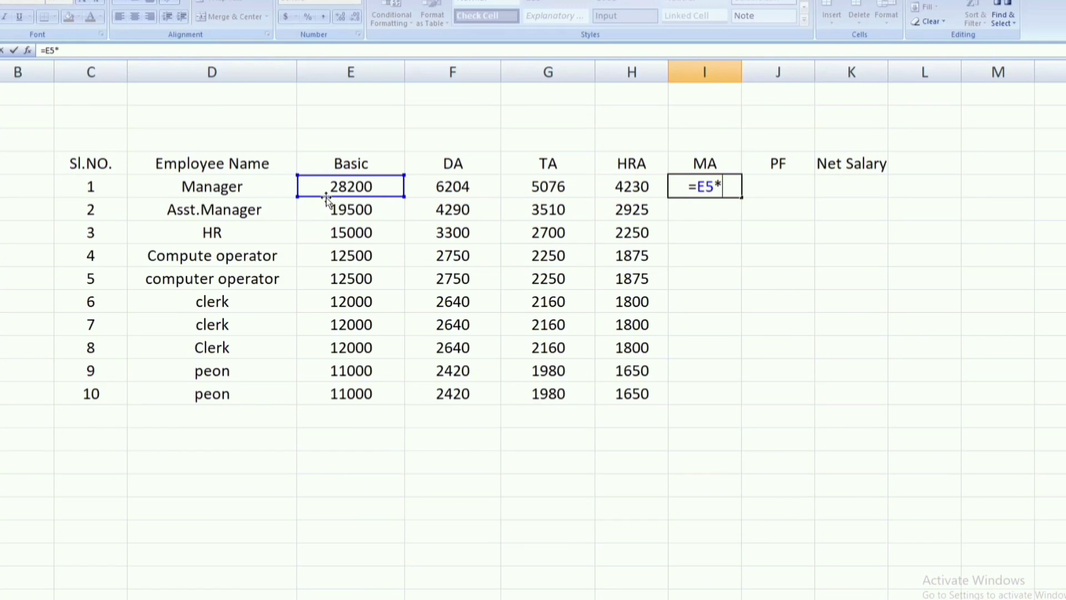
type("11/1")
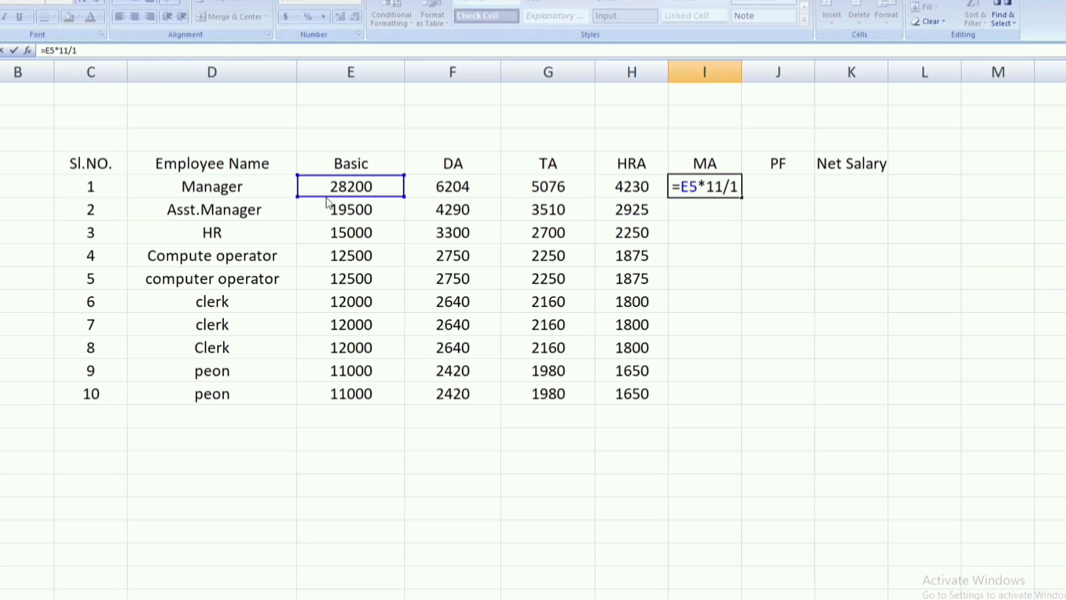
type("00")
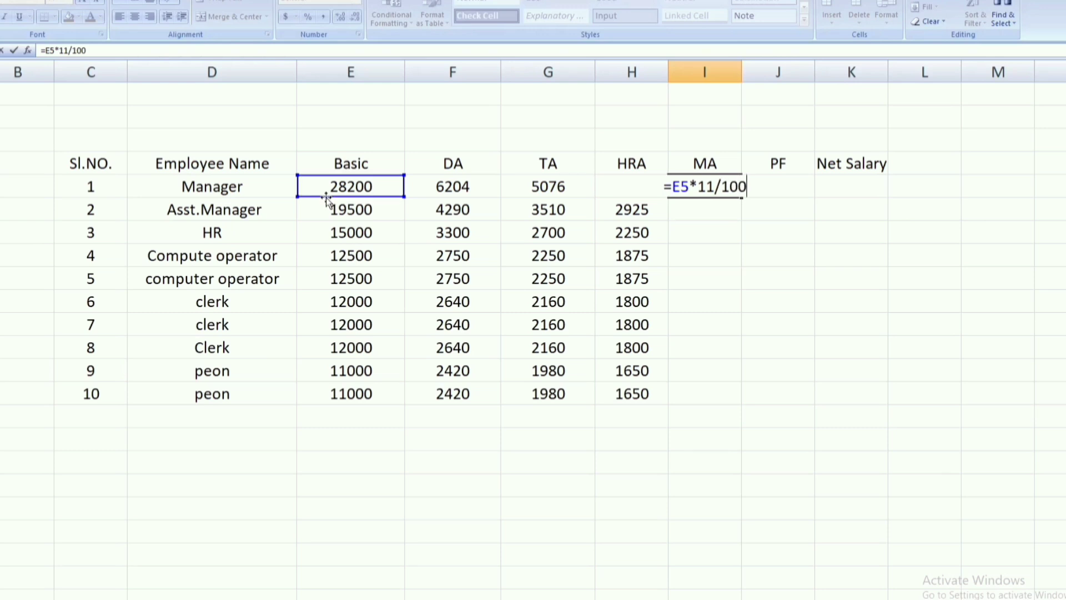
key("Return")
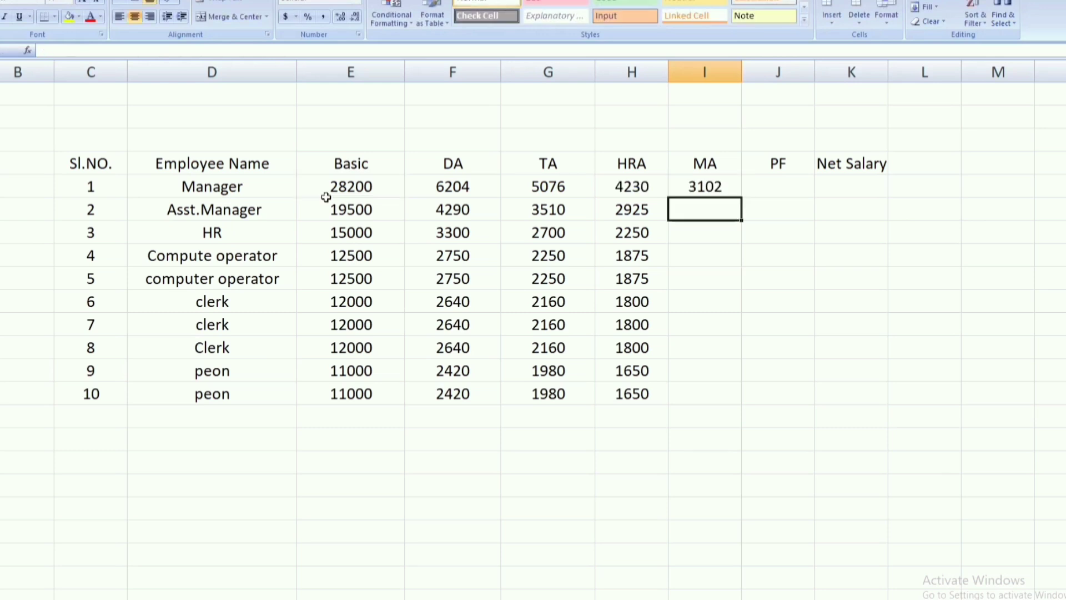
left_click(732, 191)
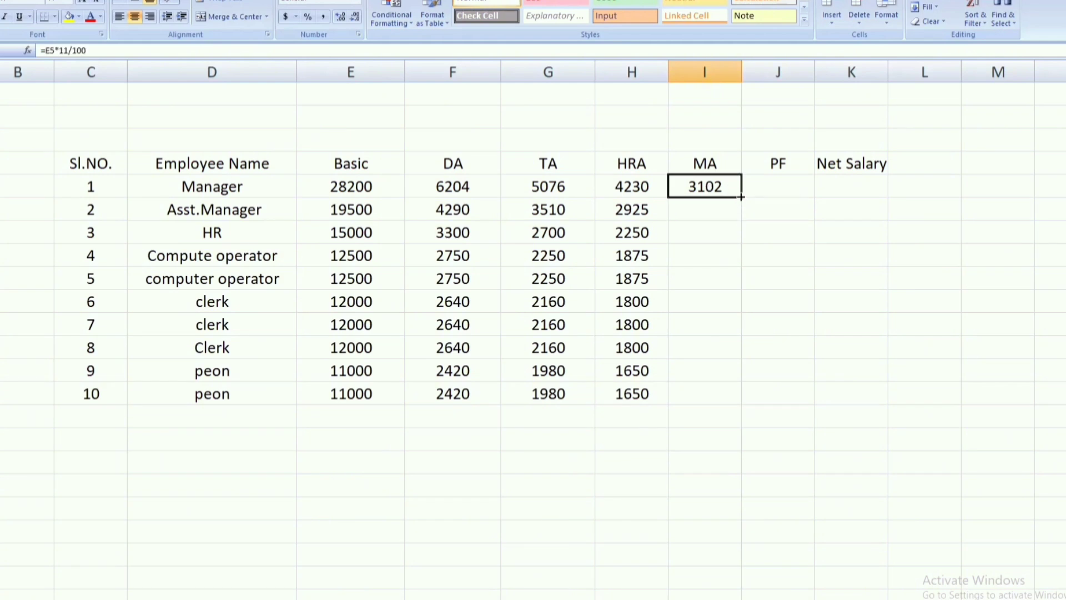
left_click_drag(741, 196, 745, 398)
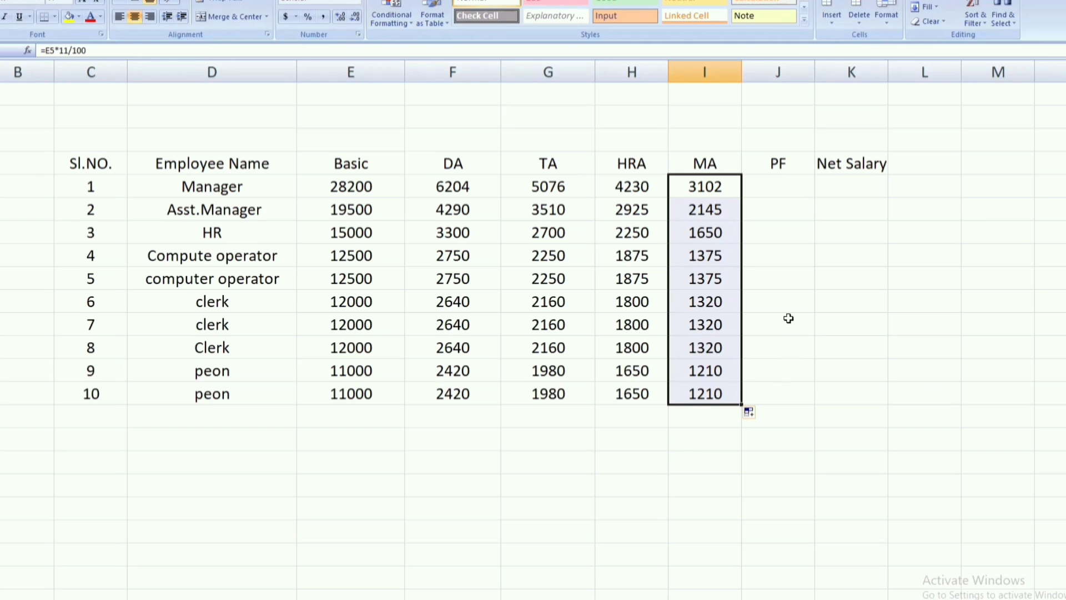
Step: Show the Basic through MA figures for all ten employees, E5:I14, with two decimal places
left_click_drag(355, 186, 690, 387)
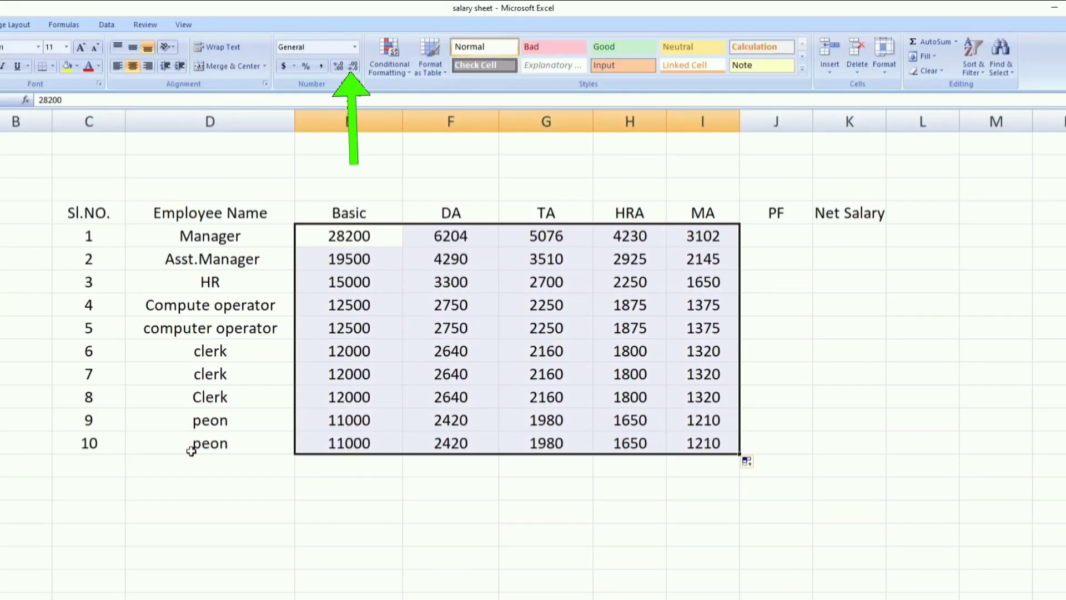
left_click(43, 167)
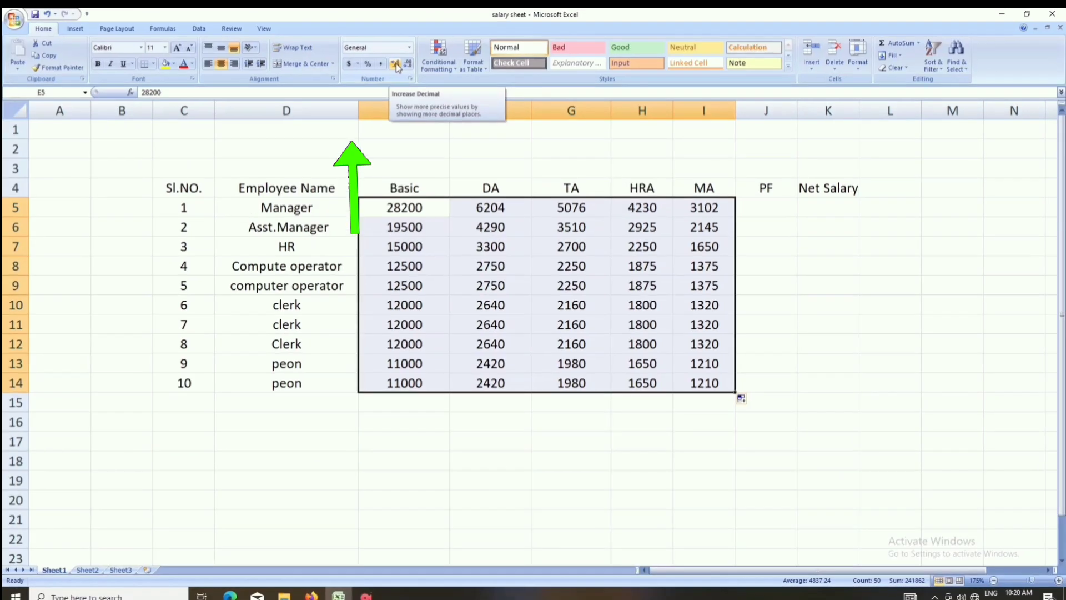
left_click(350, 100)
left_click(396, 65)
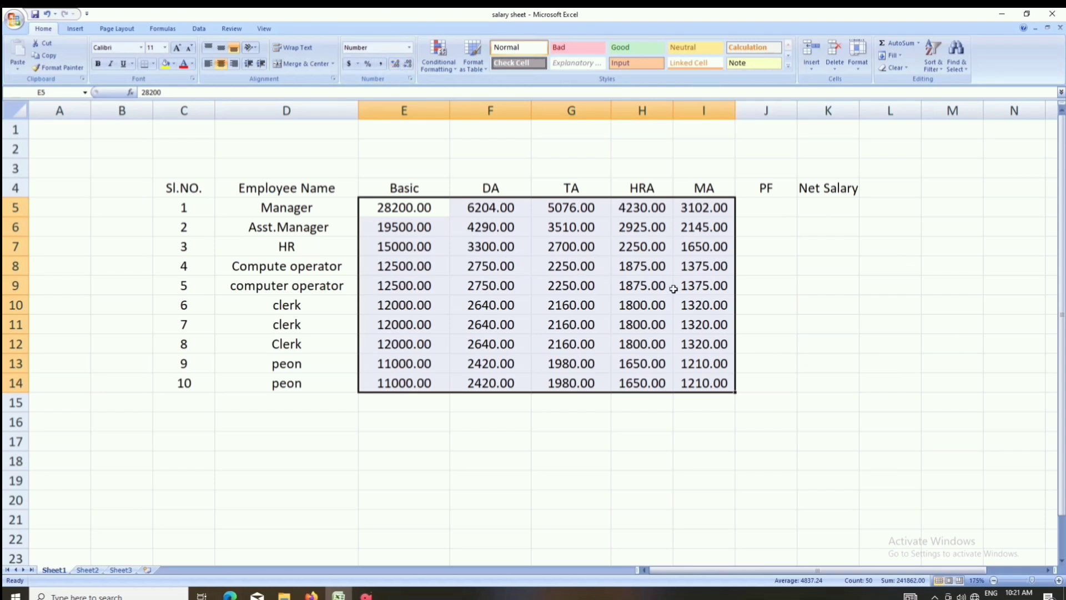
Step: Insert a new column before PF, head it "Gross salary" in J4, and fit the column width to the heading
right_click(767, 111)
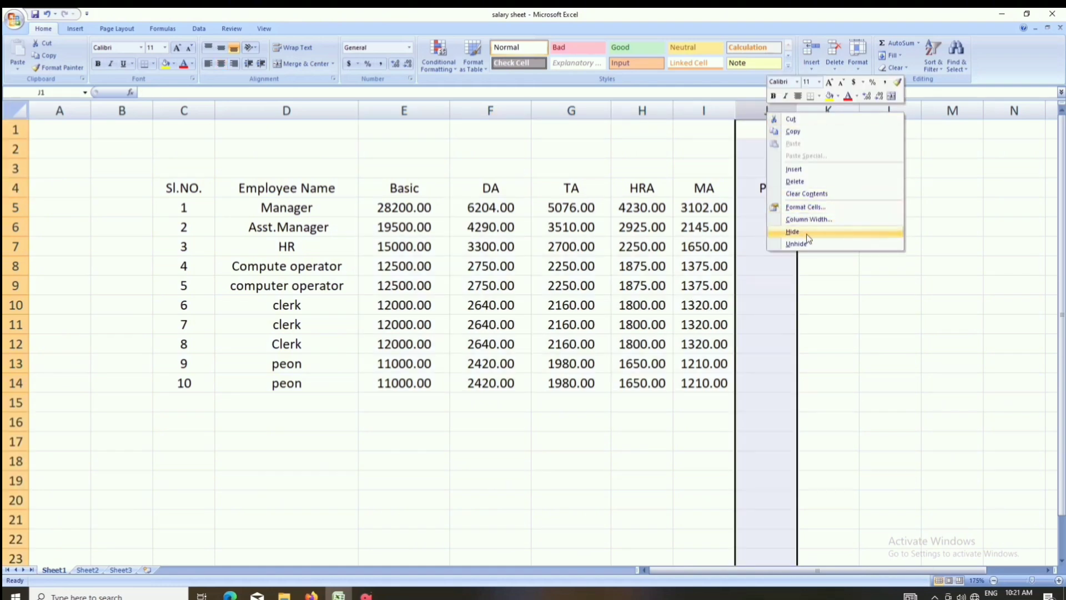
left_click(794, 169)
left_click(778, 188)
type("Gross salary")
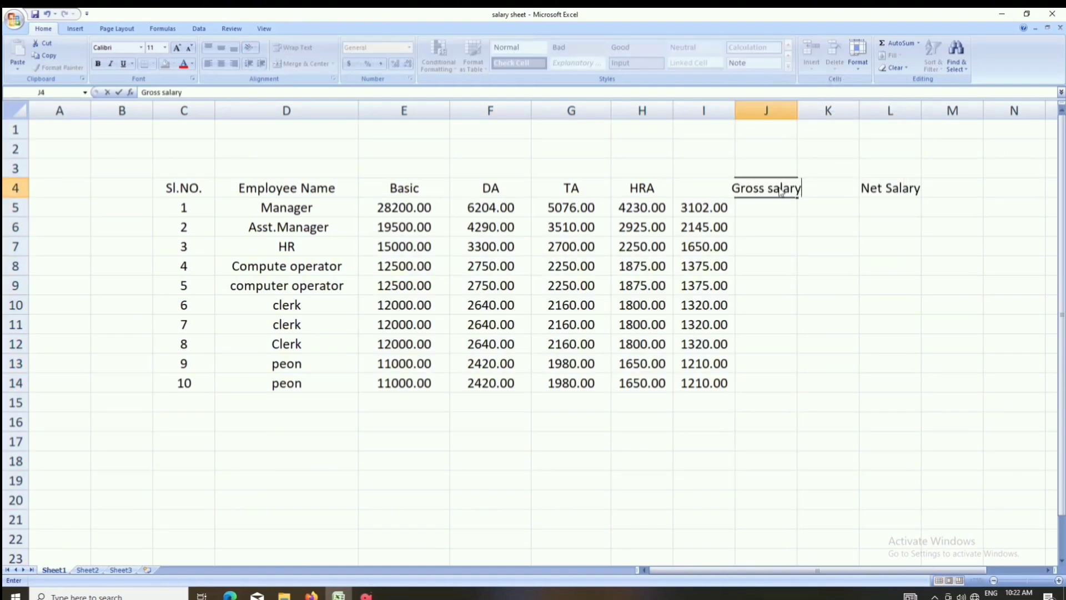
double_click(797, 111)
Step: Total the Manager's Basic through MA in J5 with =SUM(E5:I5) and fill the formula down to the tenth employee
left_click(779, 209)
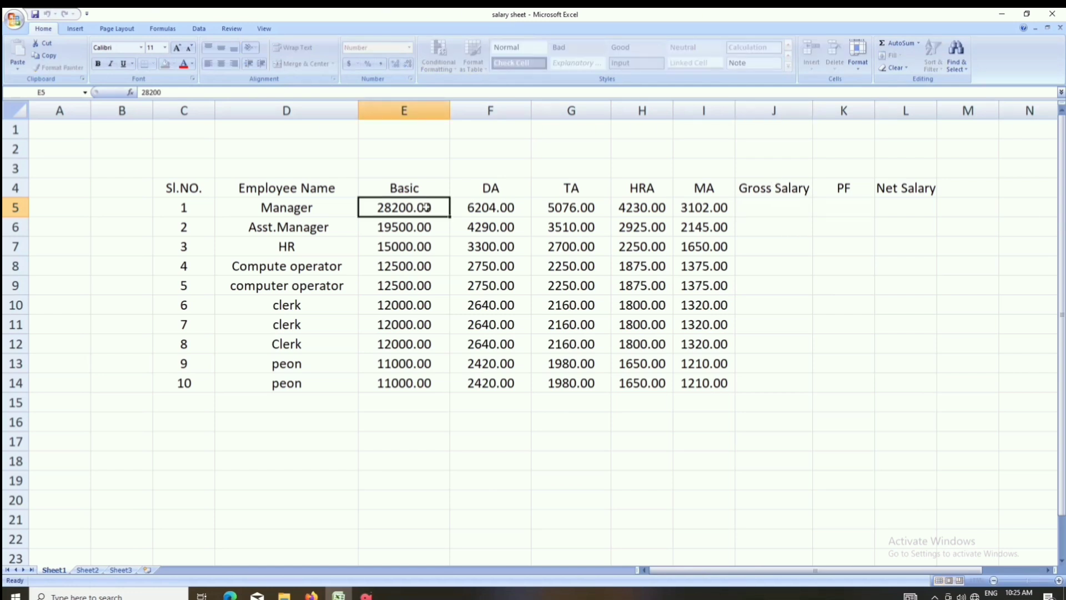
left_click_drag(426, 206, 690, 209)
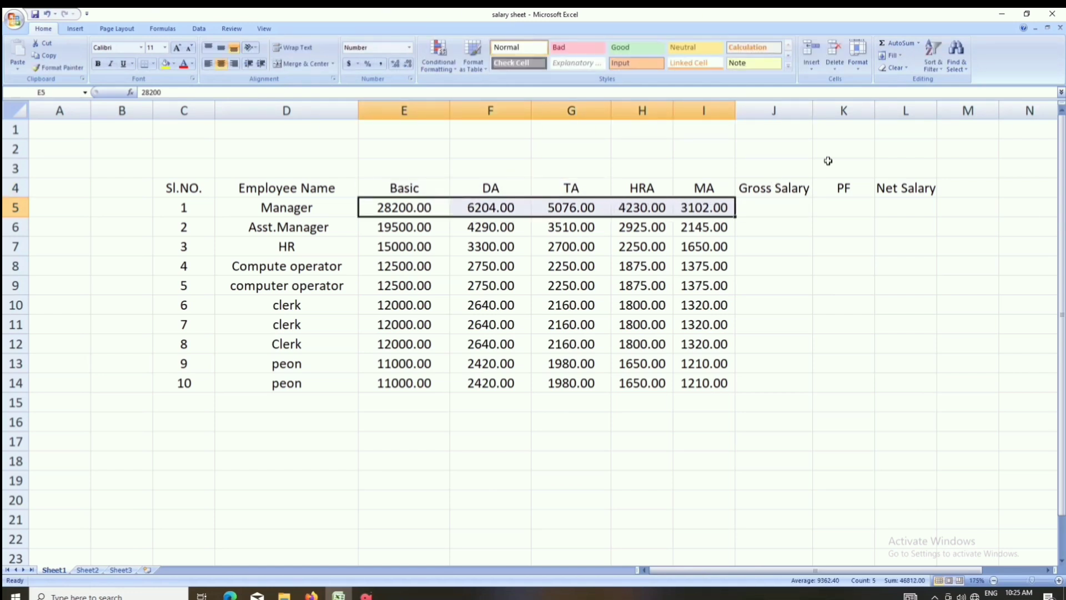
left_click(894, 42)
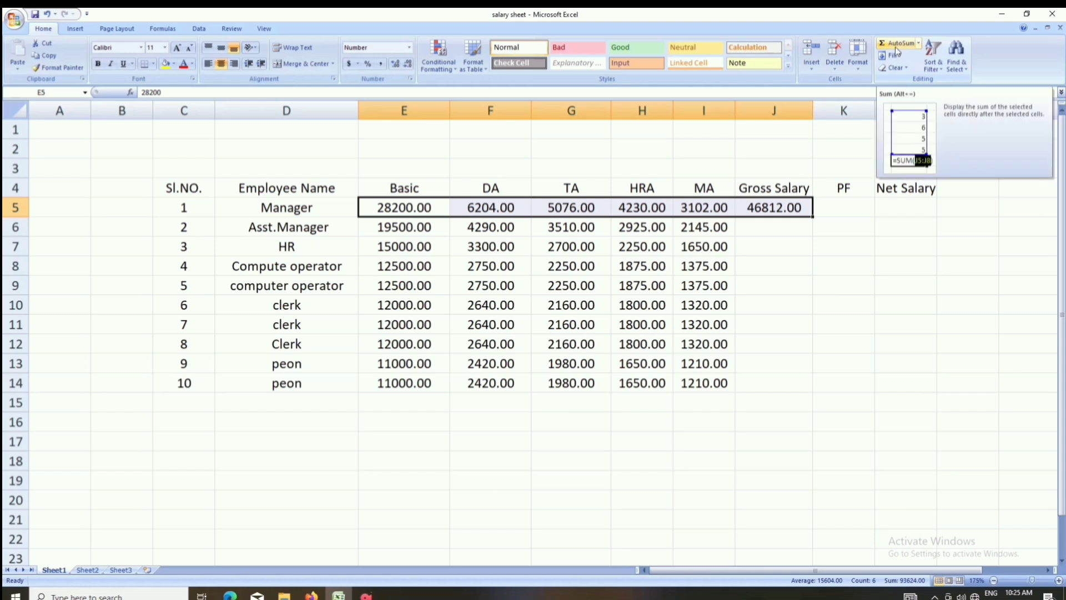
left_click(791, 207)
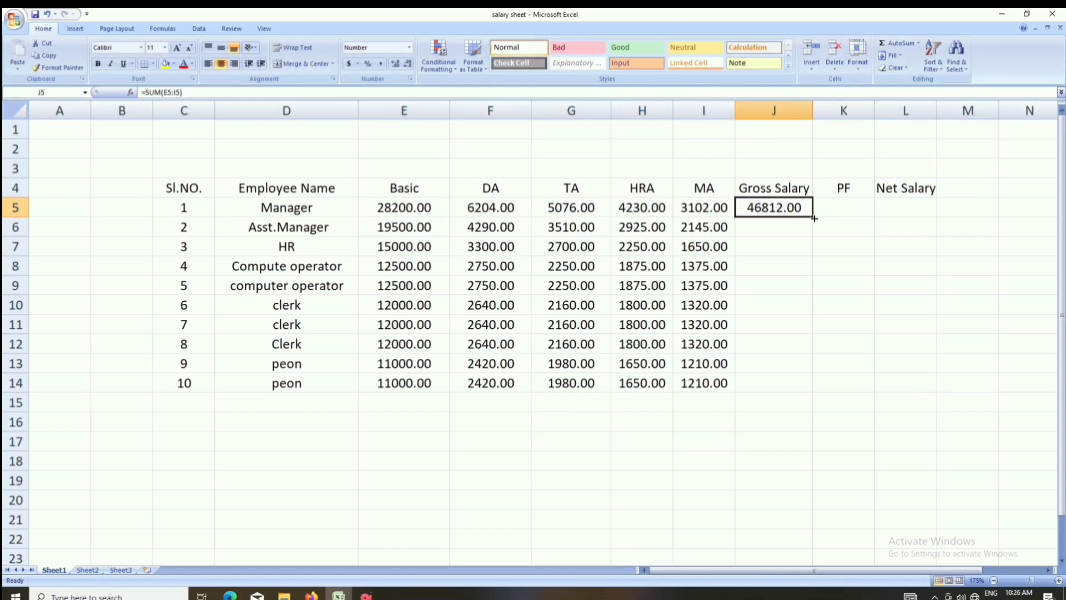
double_click(812, 216)
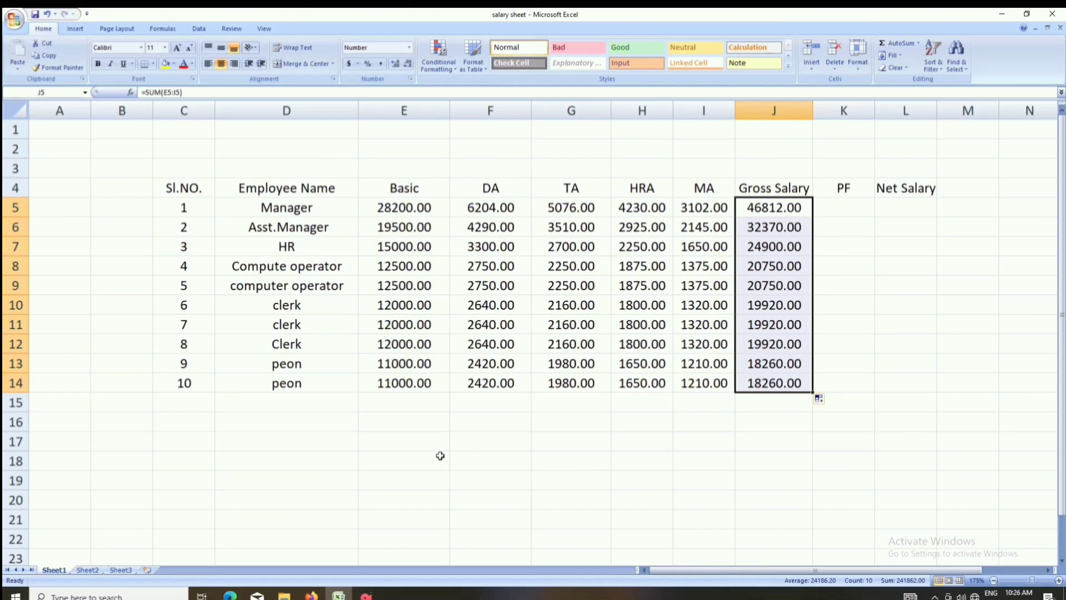
left_click(366, 594)
left_click(366, 594)
Step: Calculate PF as 12% of Basic with =E5*12/100 in K5 and fill it down for all ten employees
left_click(841, 208)
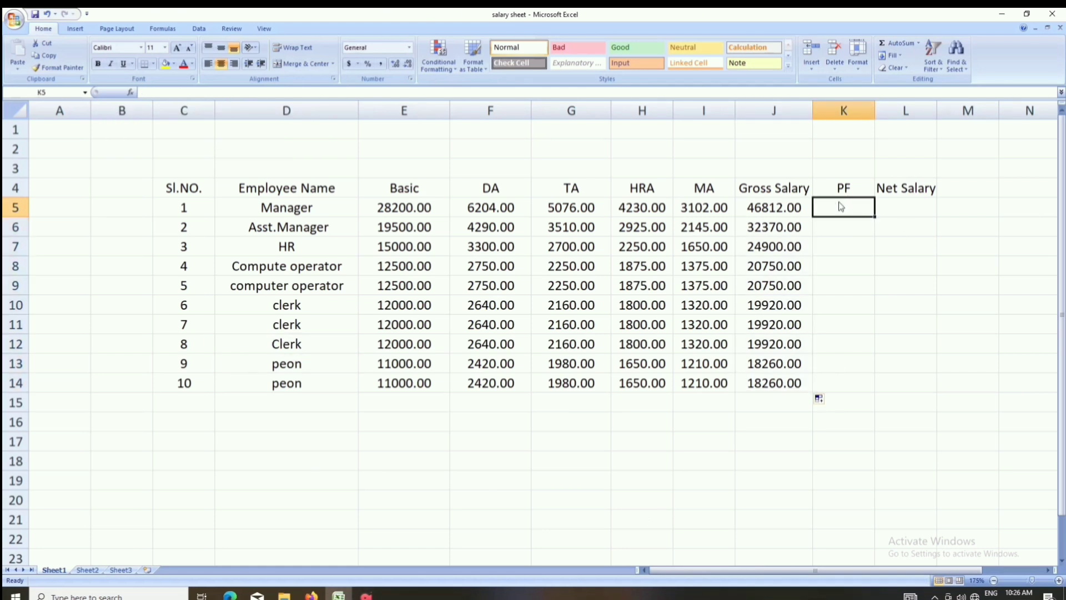
type("=")
left_click(427, 207)
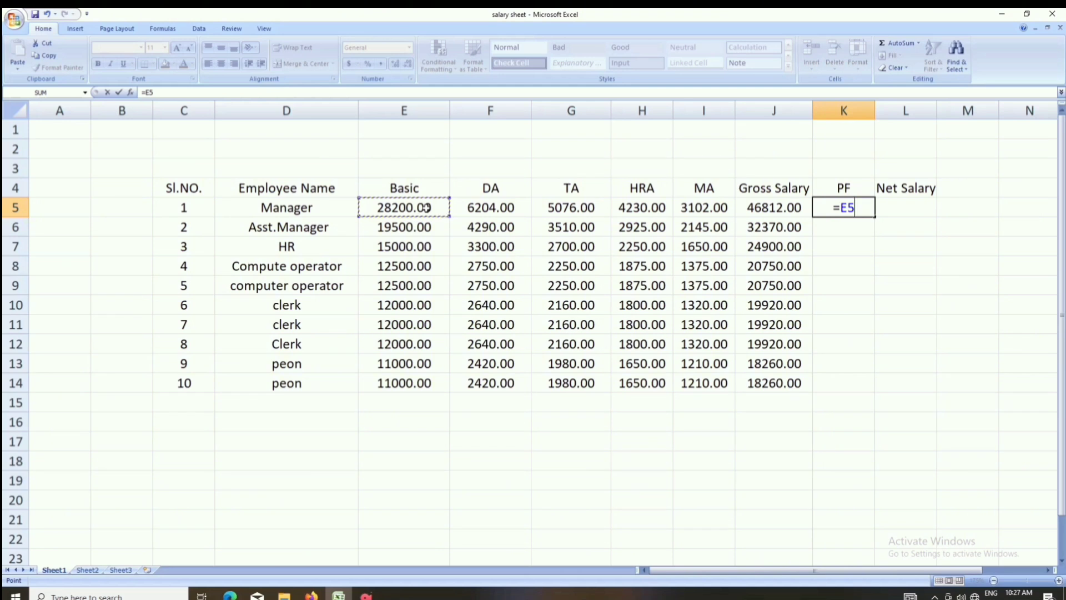
type("*12/100")
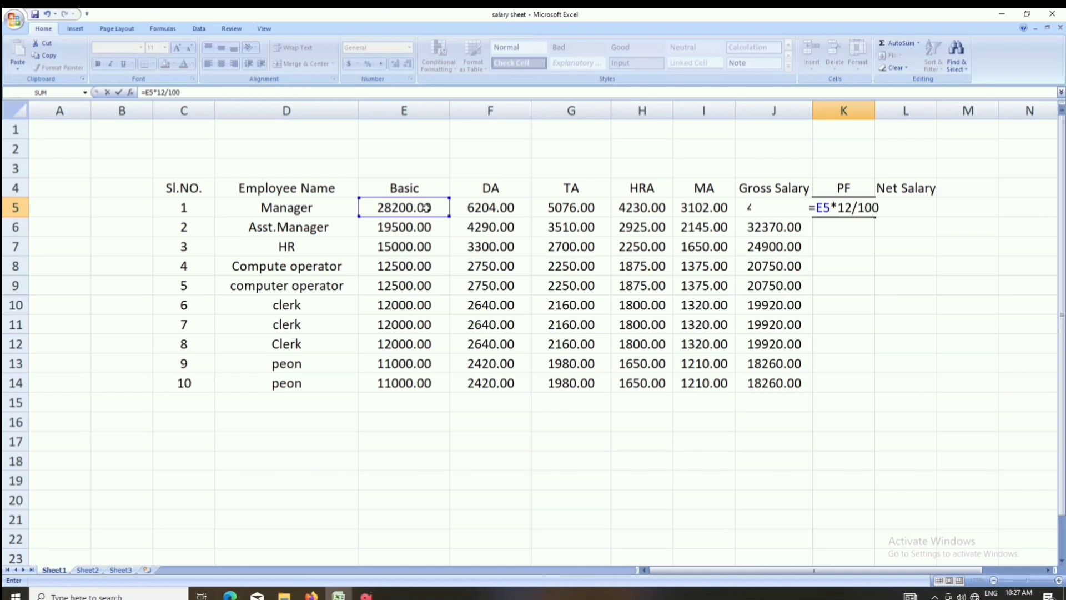
key("Return")
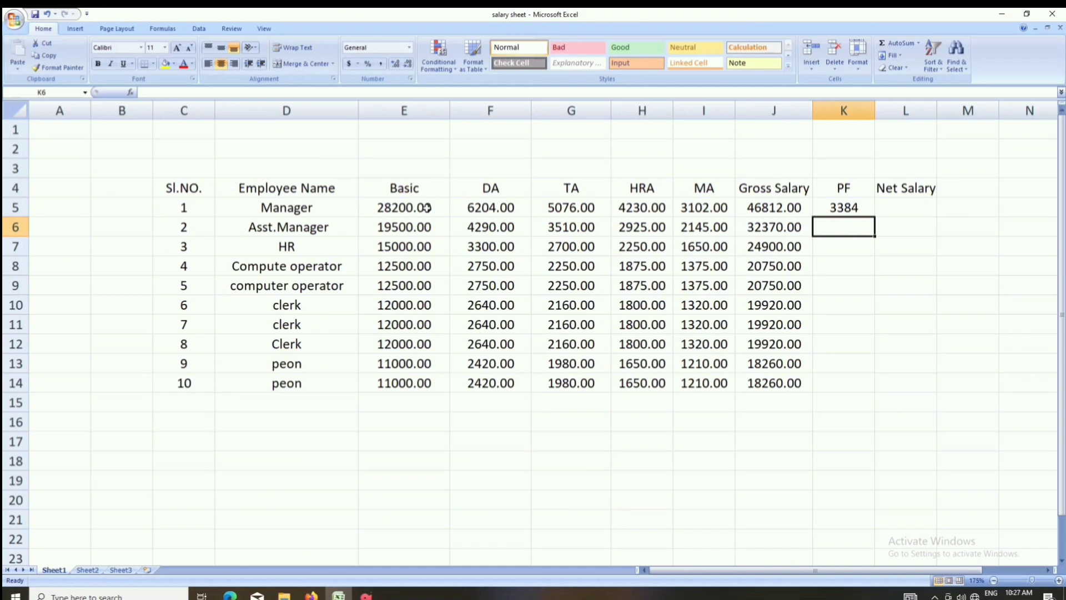
left_click(862, 210)
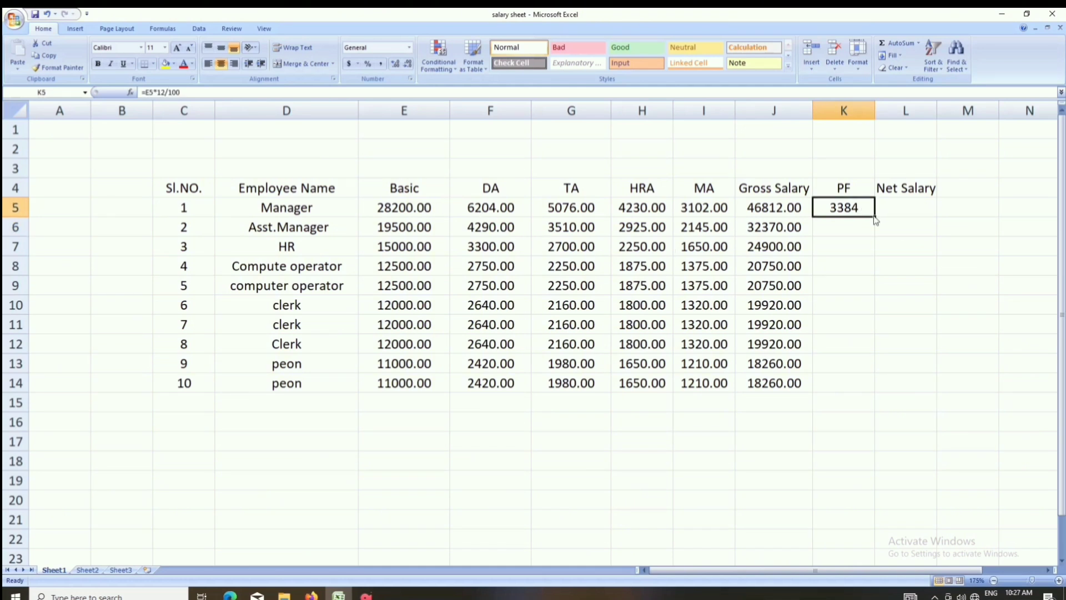
left_click_drag(875, 216, 875, 217)
double_click(875, 217)
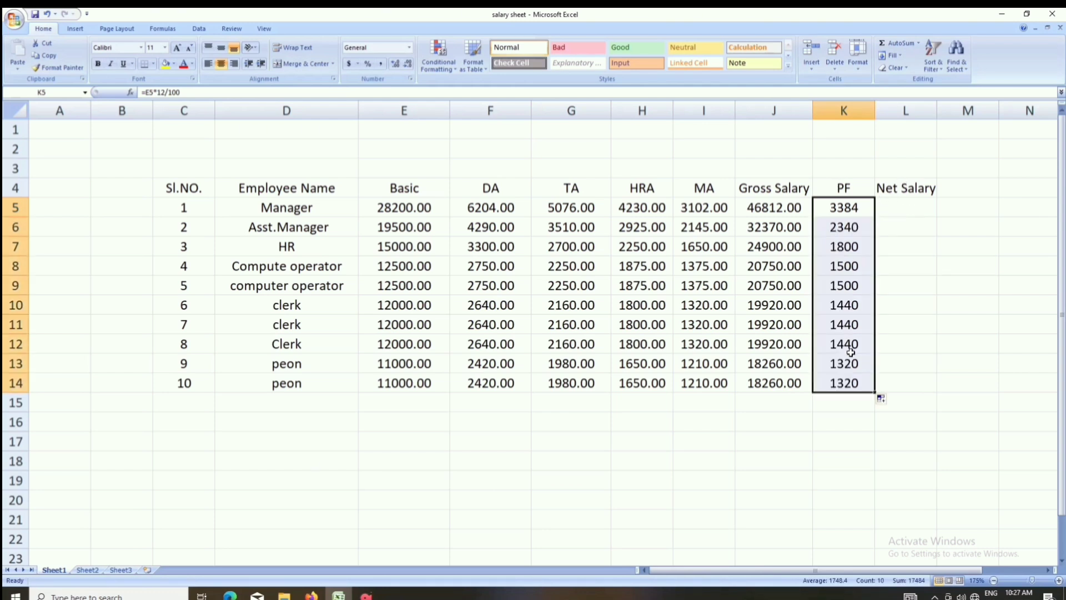
Step: Widen the PF column, then calculate Net Salary with =J5-K5 in L5 and fill it down to the last employee row
left_click(909, 206)
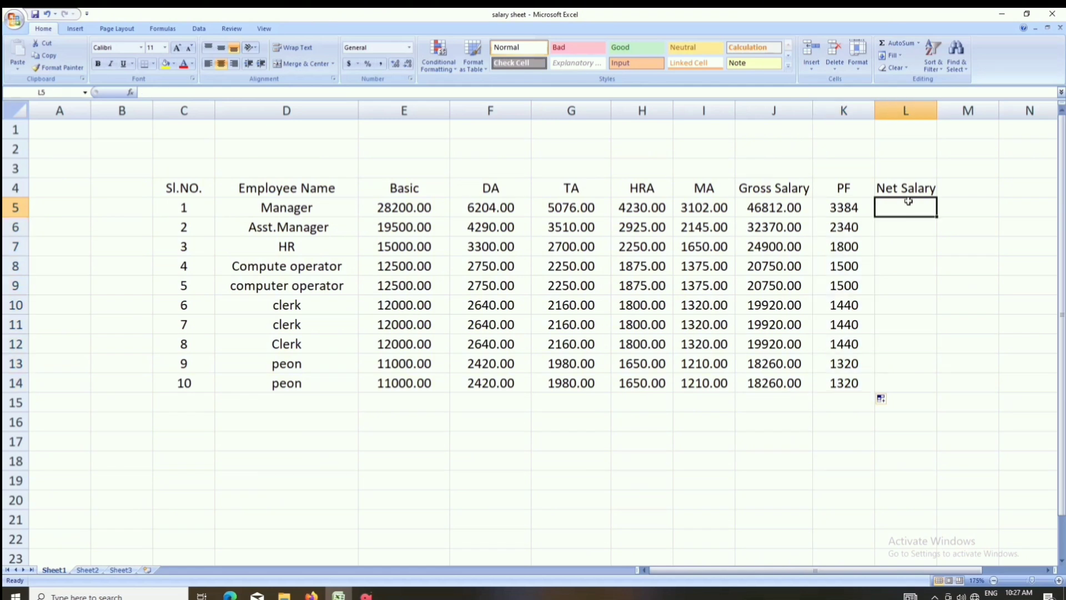
left_click_drag(874, 111, 895, 110)
type("=")
left_click(798, 208)
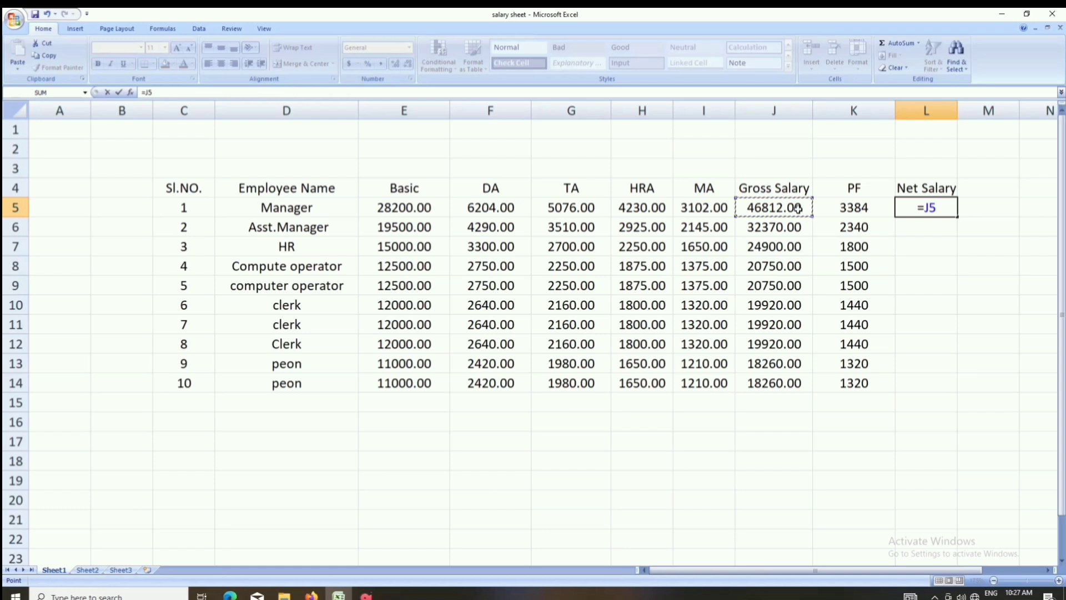
type("-")
left_click(837, 207)
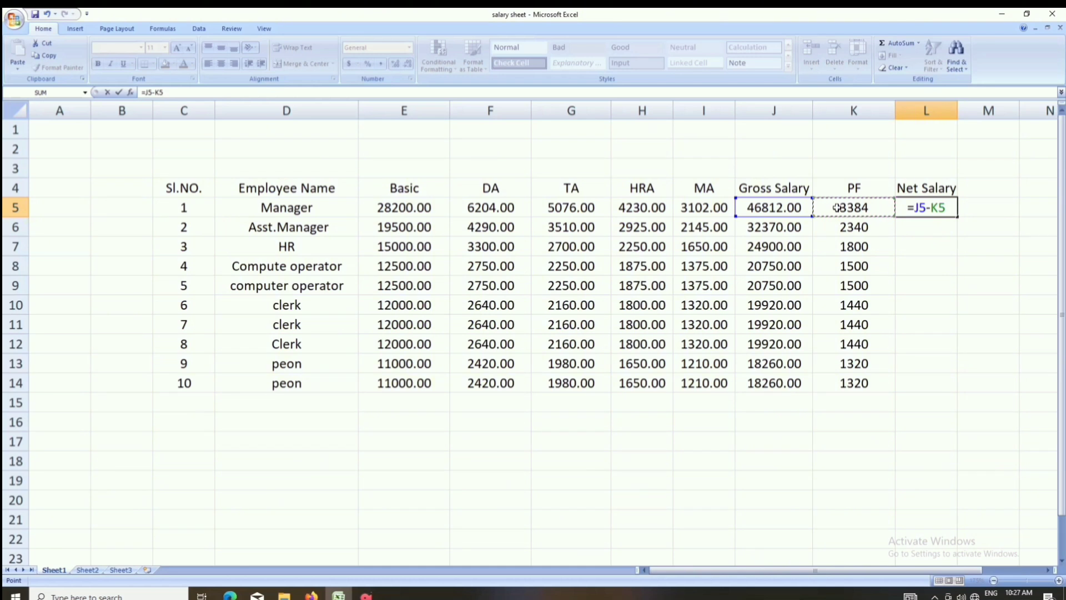
key("Return")
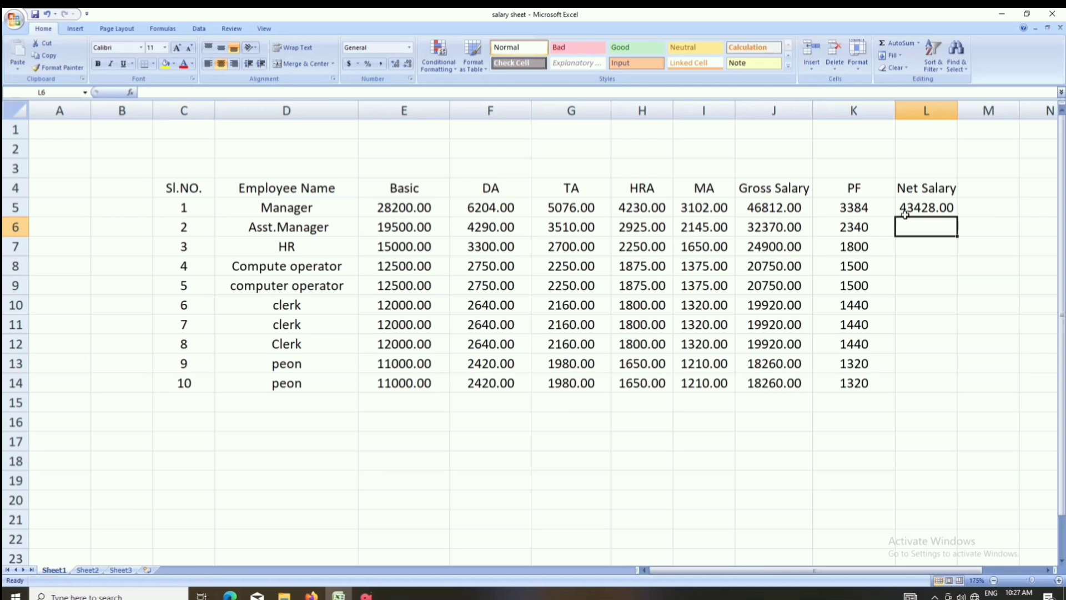
left_click(930, 211)
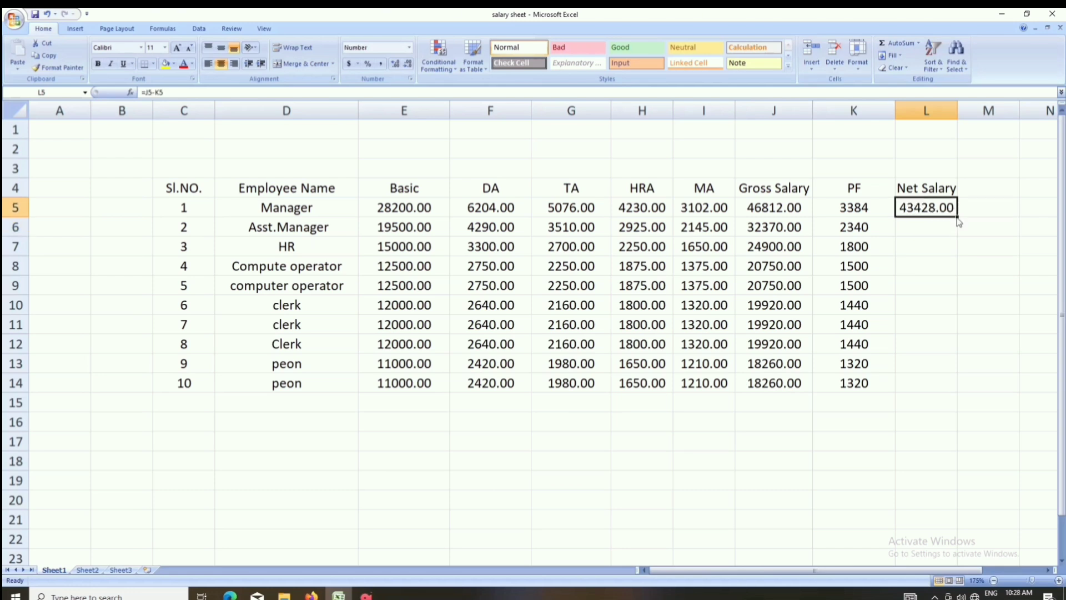
double_click(958, 217)
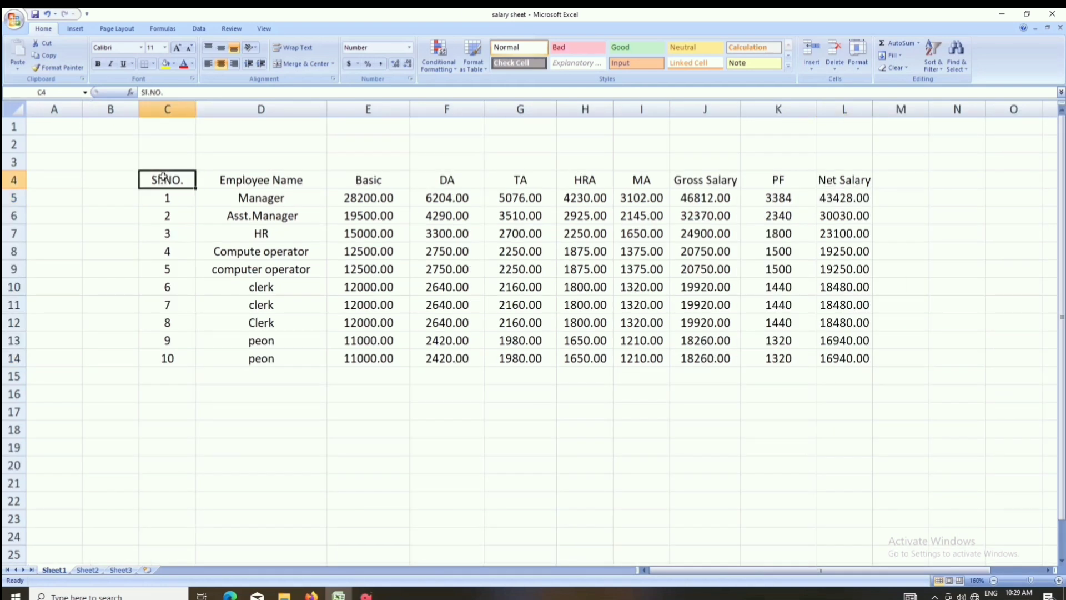
Step: Apply All Borders to the entire salary table, C4:L14, including its heading row
left_click_drag(163, 176, 833, 360)
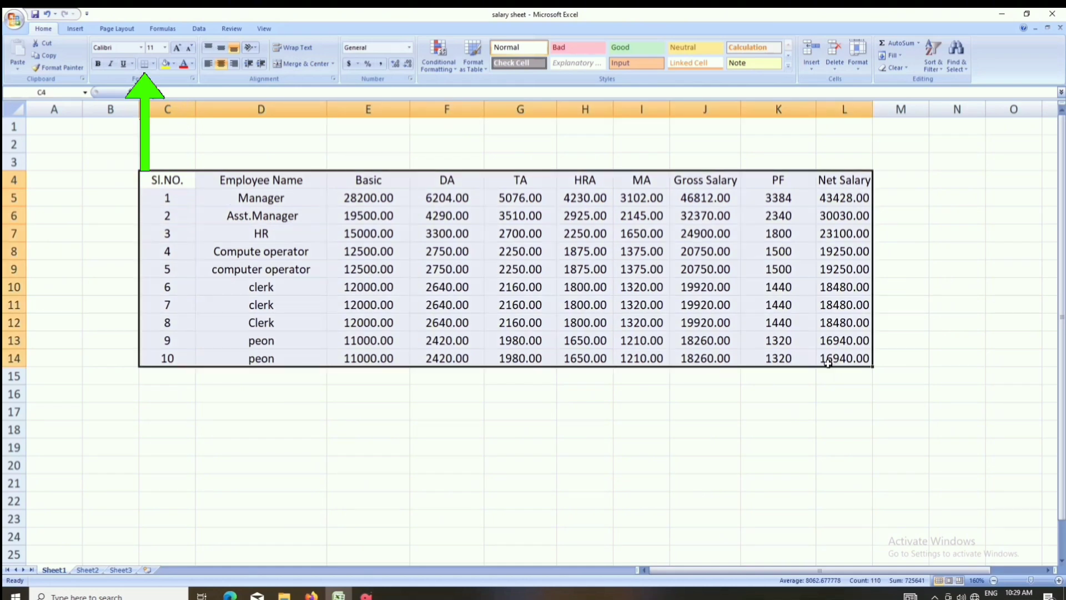
left_click(153, 63)
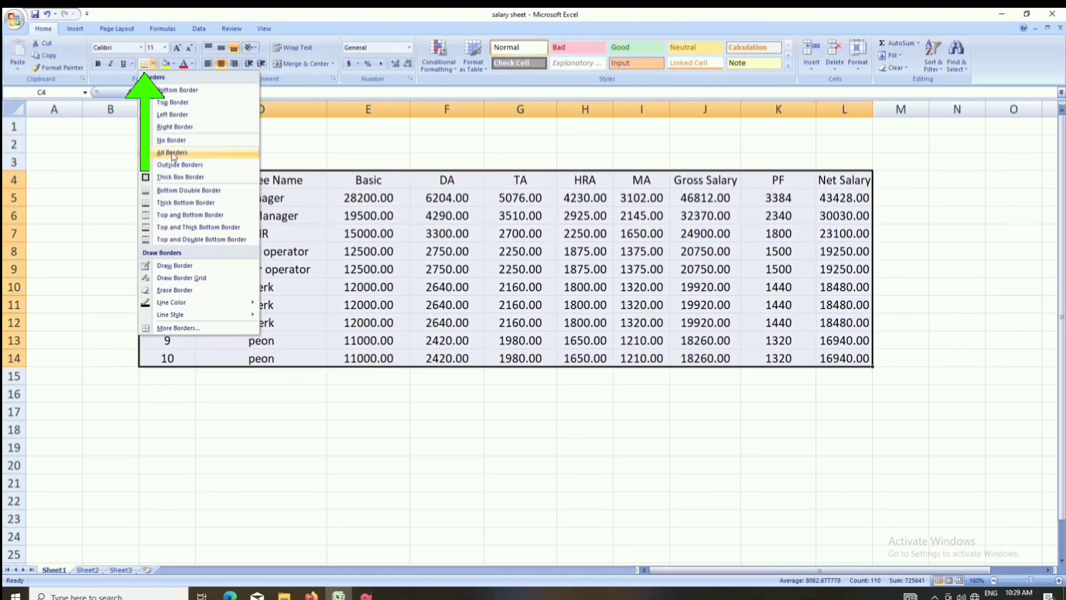
left_click(173, 153)
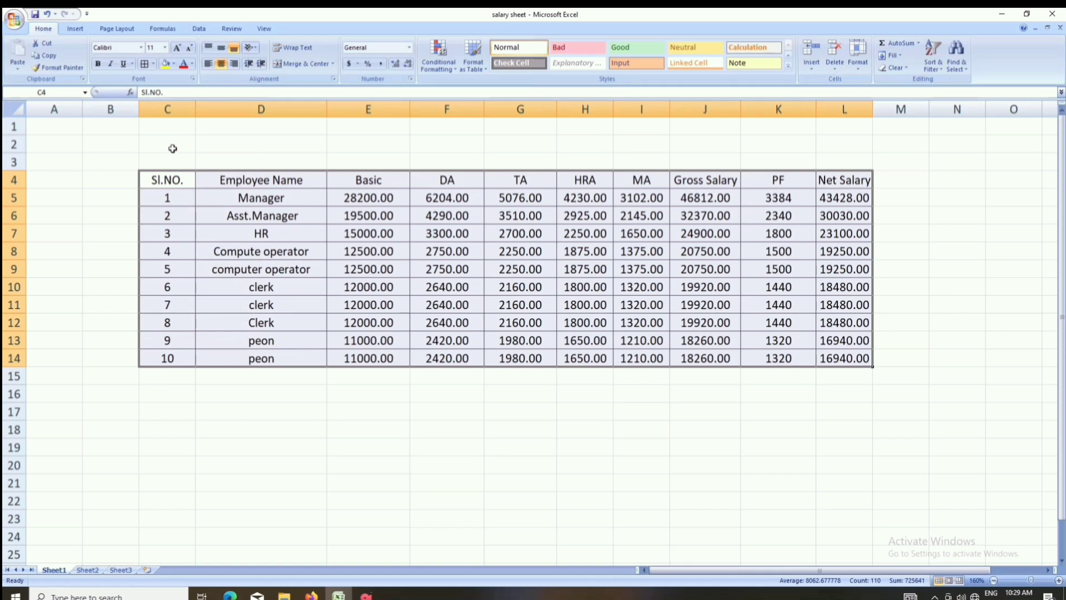